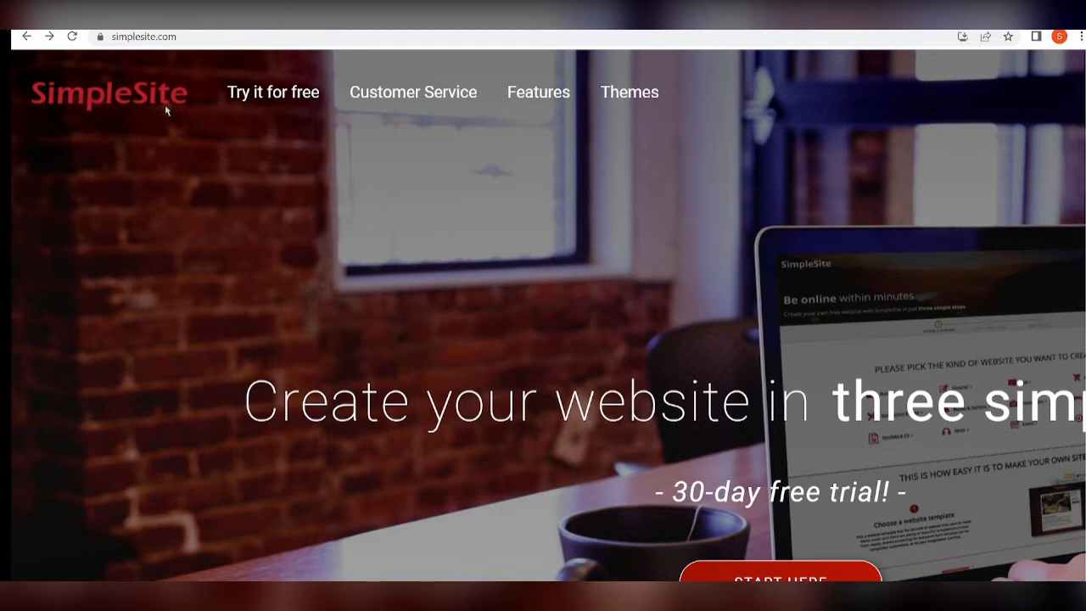
# Look over the SimpleSite homepage's introductory banner and its Themes showcase.
pyautogui.scroll(-1, 289, 222)
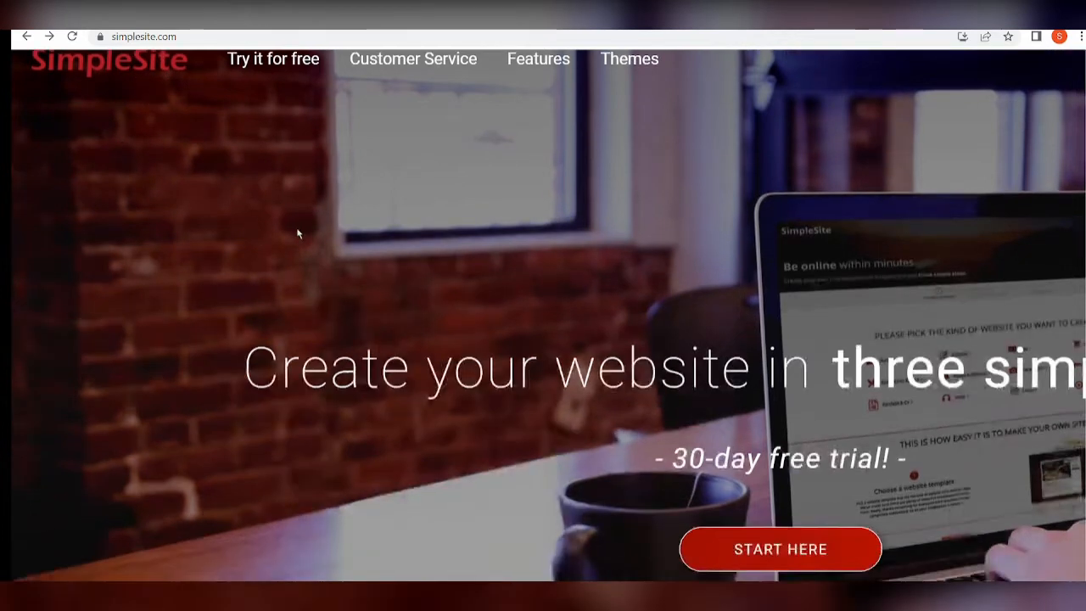
pyautogui.scroll(-5, 527, 330)
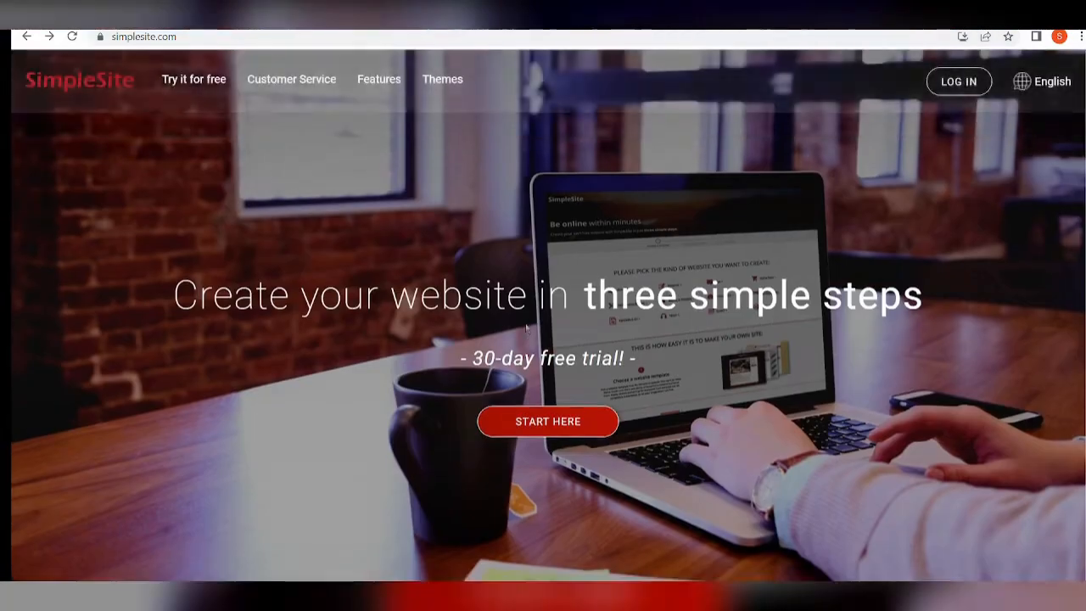
pyautogui.scroll(-15, 524, 325)
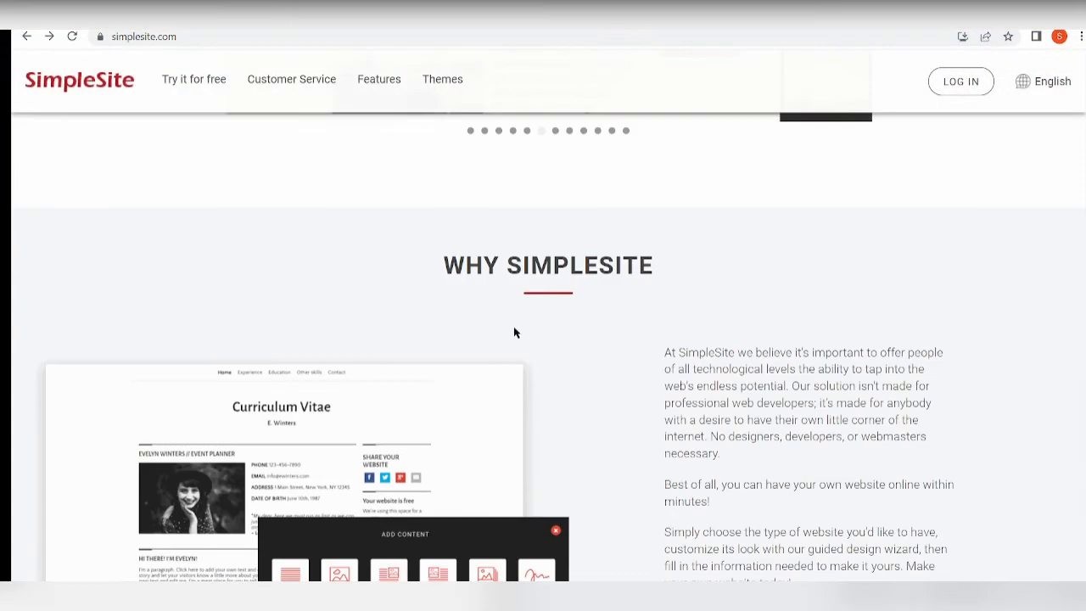
pyautogui.scroll(7, 514, 332)
pyautogui.scroll(-1, 511, 331)
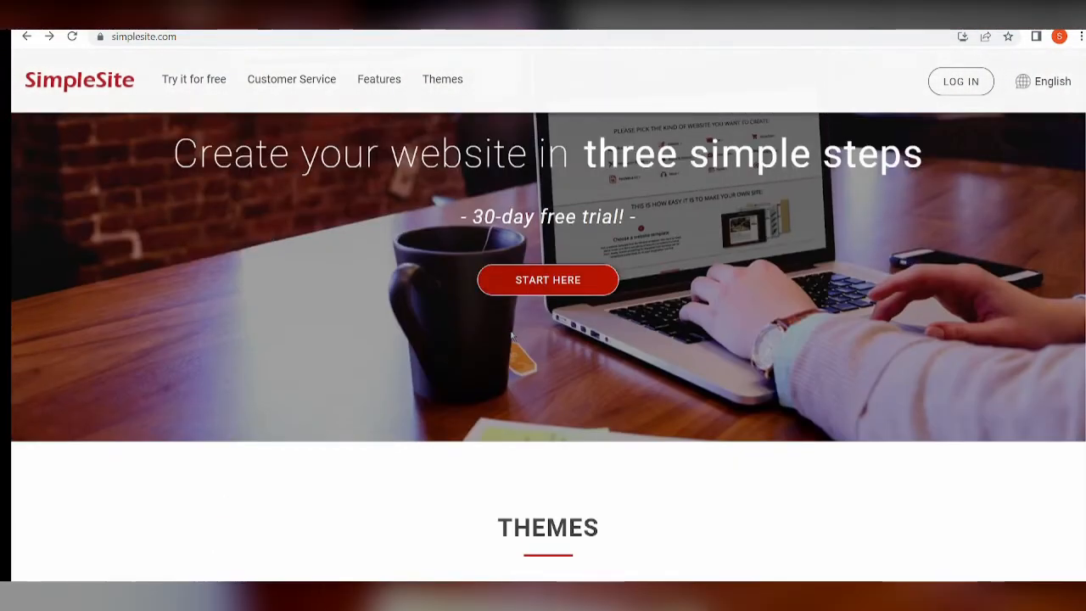
pyautogui.scroll(-2, 512, 336)
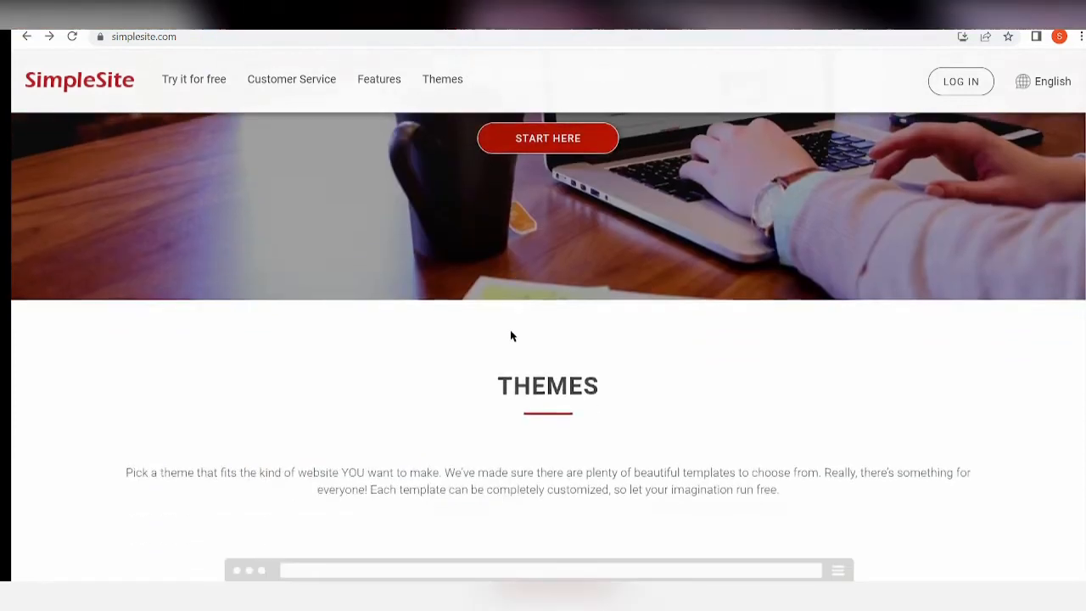
pyautogui.scroll(-4, 511, 336)
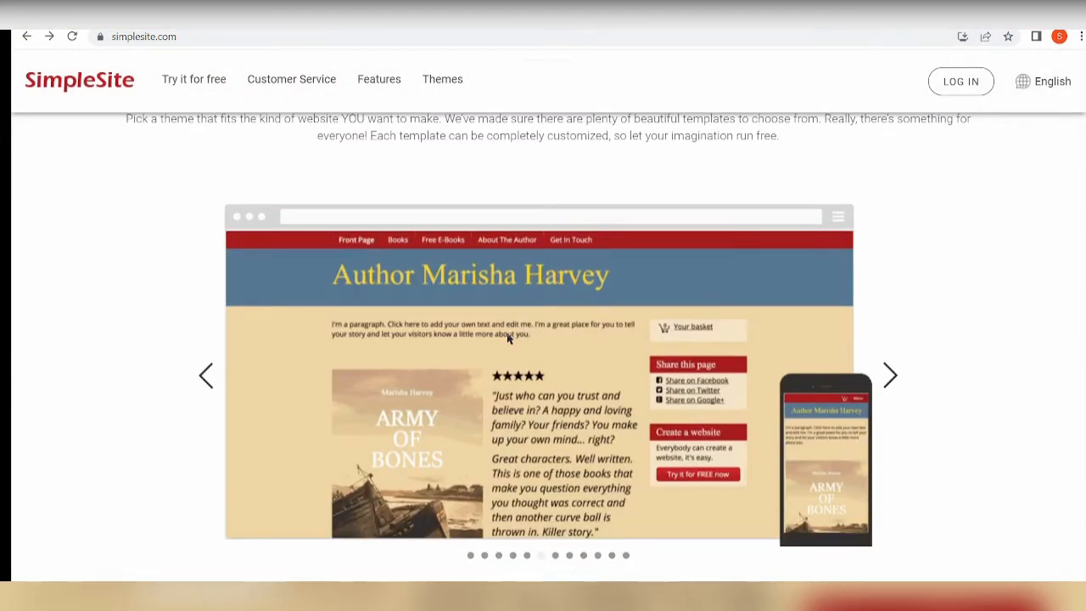
pyautogui.scroll(4, 509, 337)
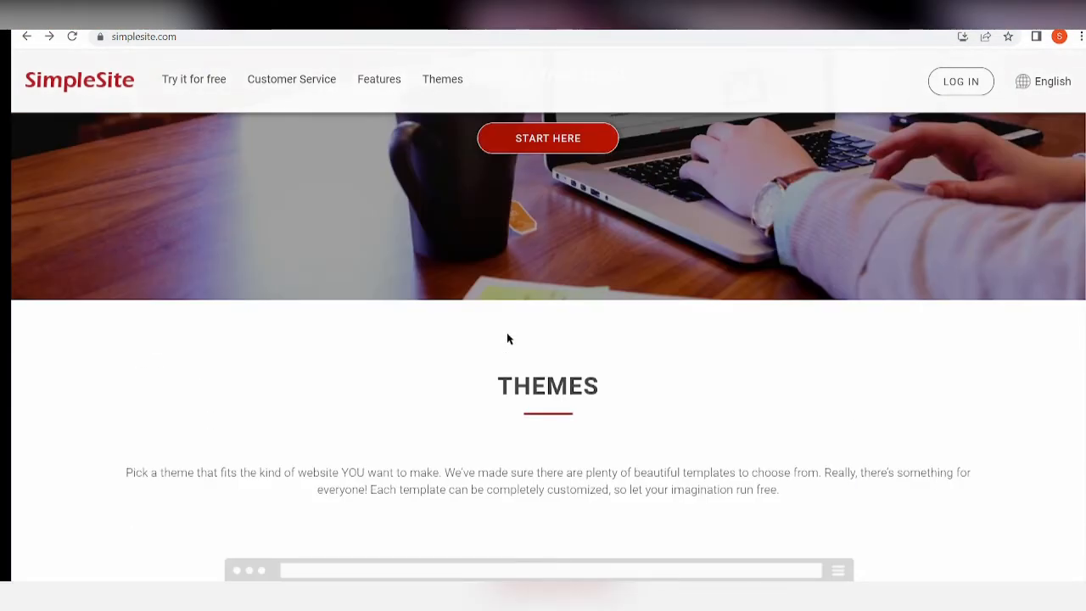
pyautogui.scroll(-1, 507, 338)
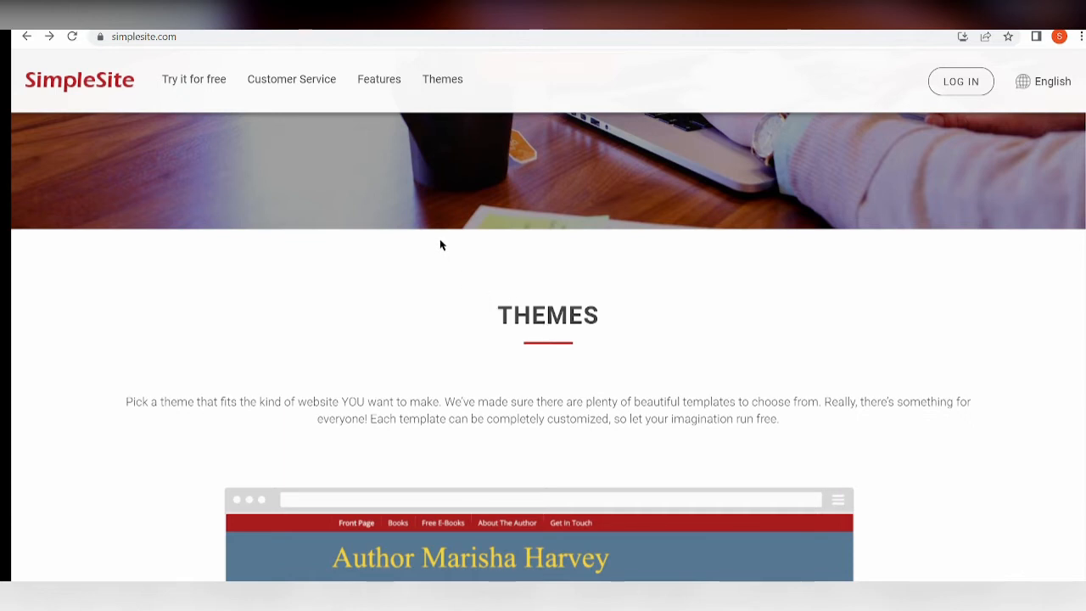
pyautogui.scroll(-1, 445, 252)
pyautogui.scroll(-3, 448, 308)
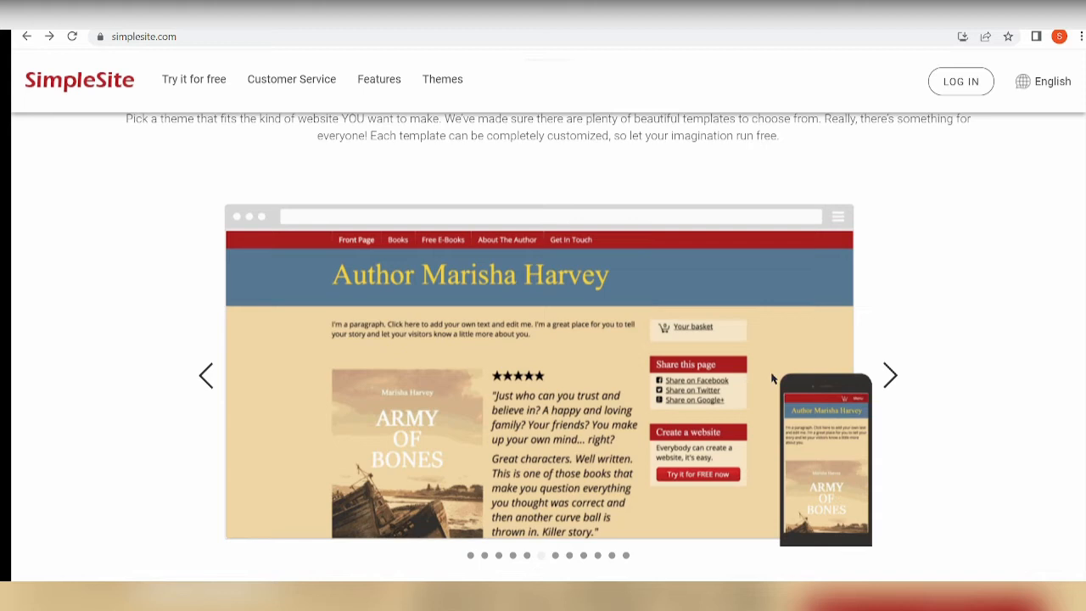
pyautogui.scroll(-1, 649, 319)
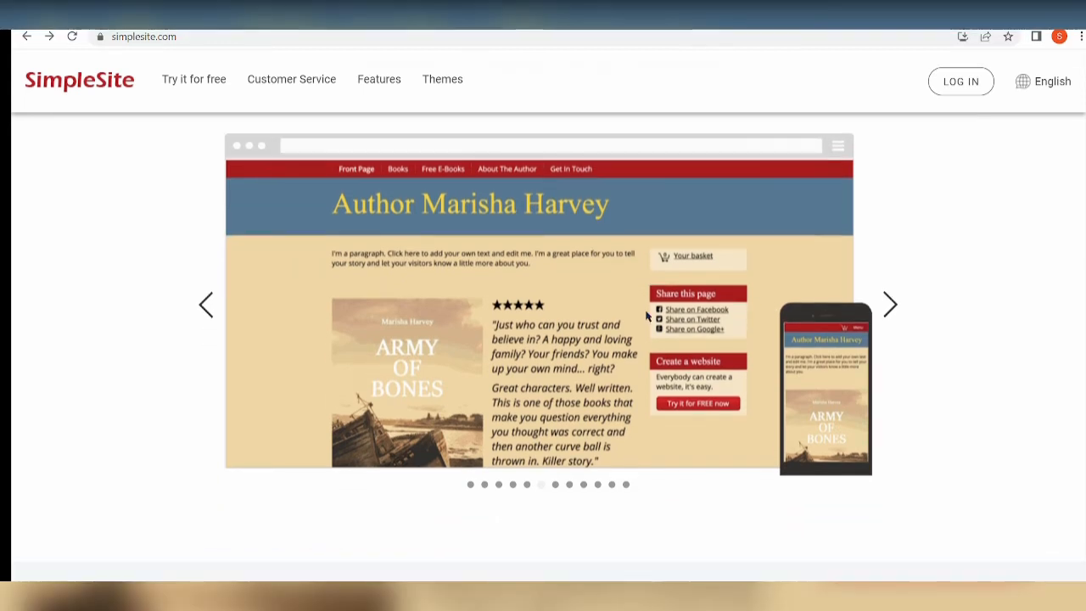
# Examine the "Why SimpleSite" and Features sections of the homepage.
pyautogui.scroll(-5, 553, 259)
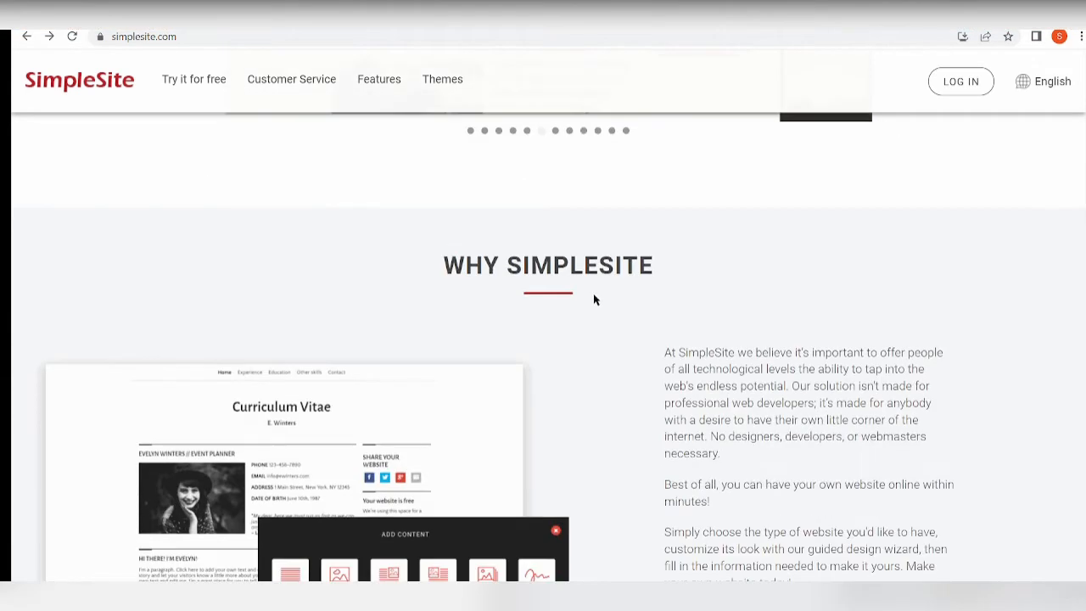
pyautogui.scroll(-3, 402, 301)
pyautogui.scroll(5, 720, 315)
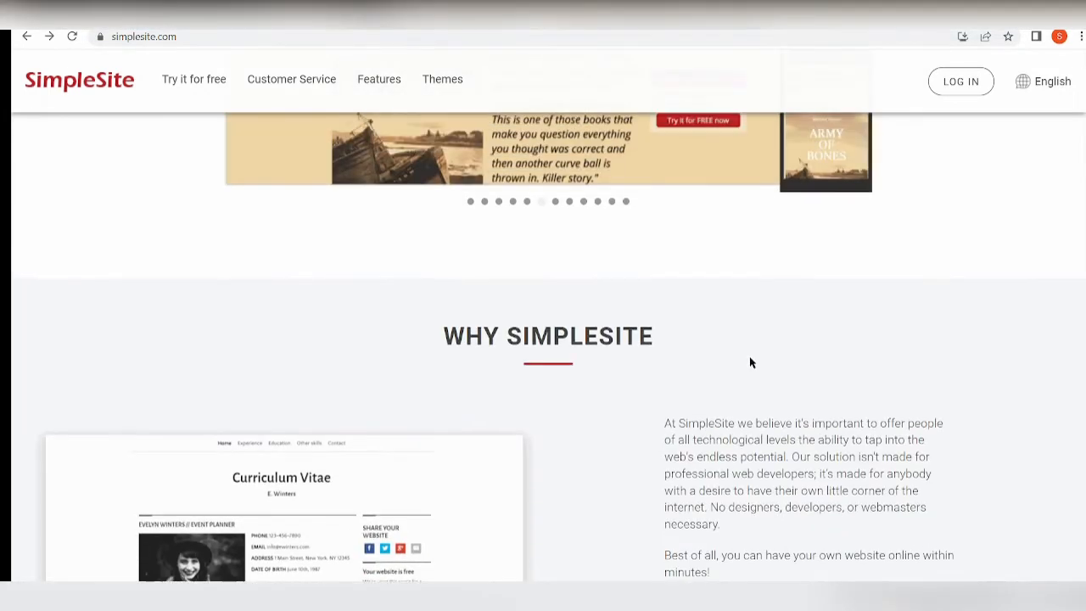
pyautogui.scroll(-2, 751, 363)
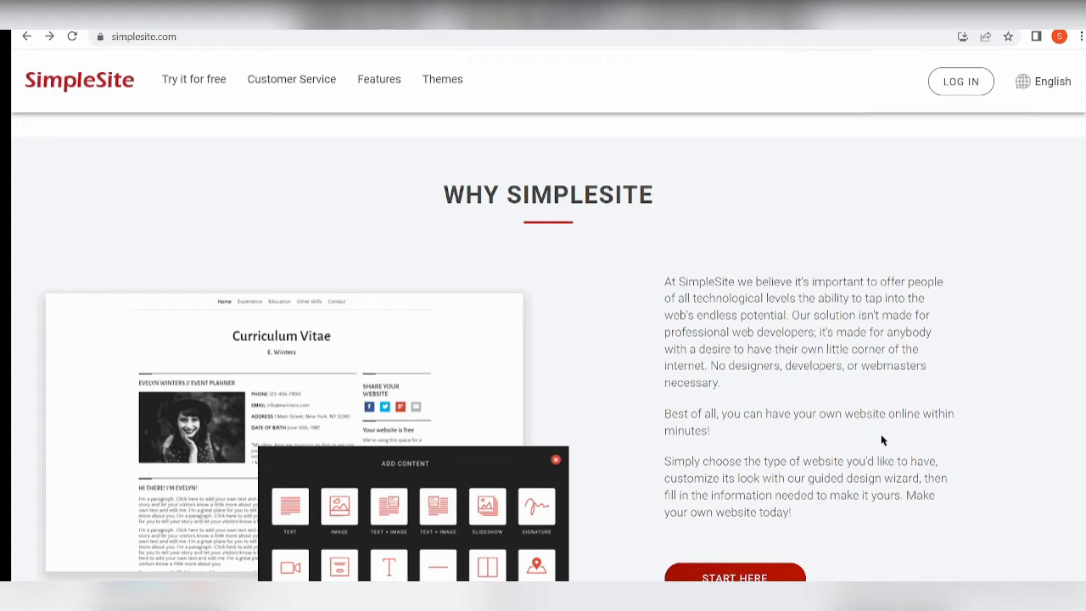
pyautogui.scroll(15, 883, 441)
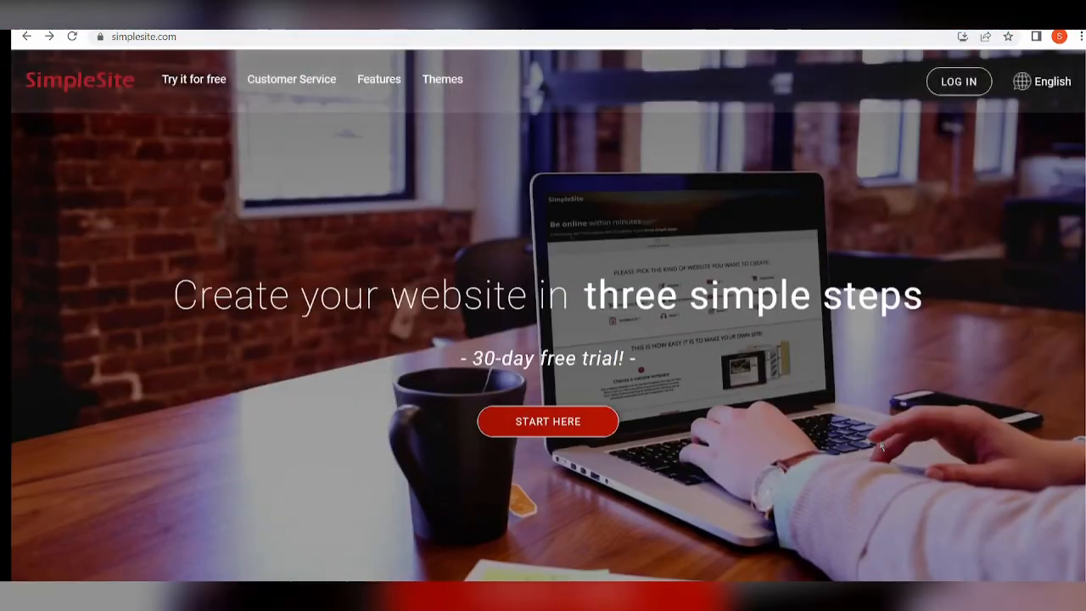
pyautogui.scroll(-15, 880, 446)
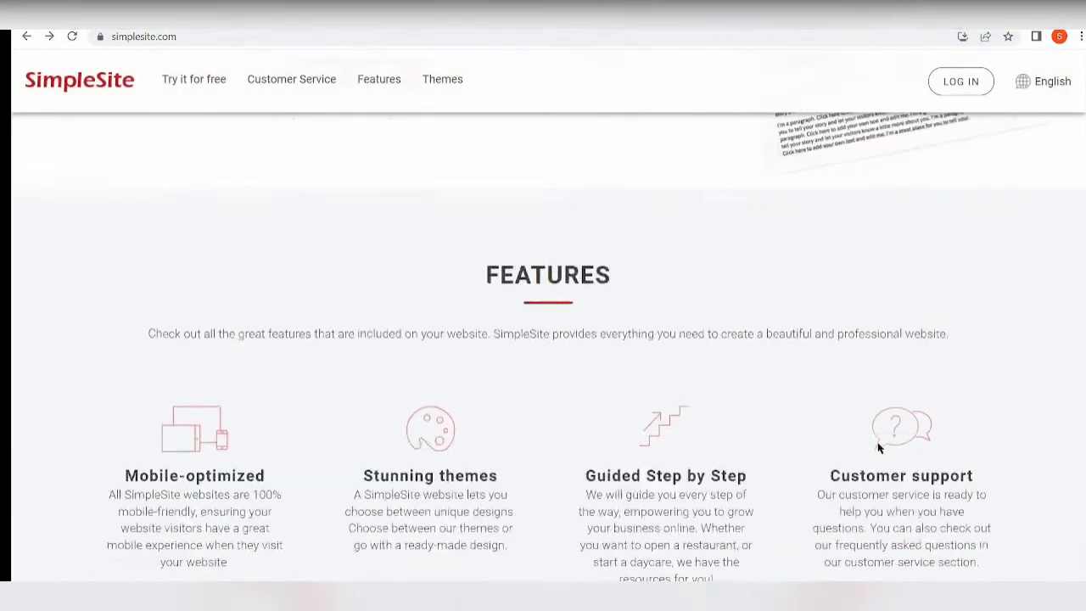
pyautogui.scroll(3, 880, 442)
pyautogui.scroll(-5, 883, 440)
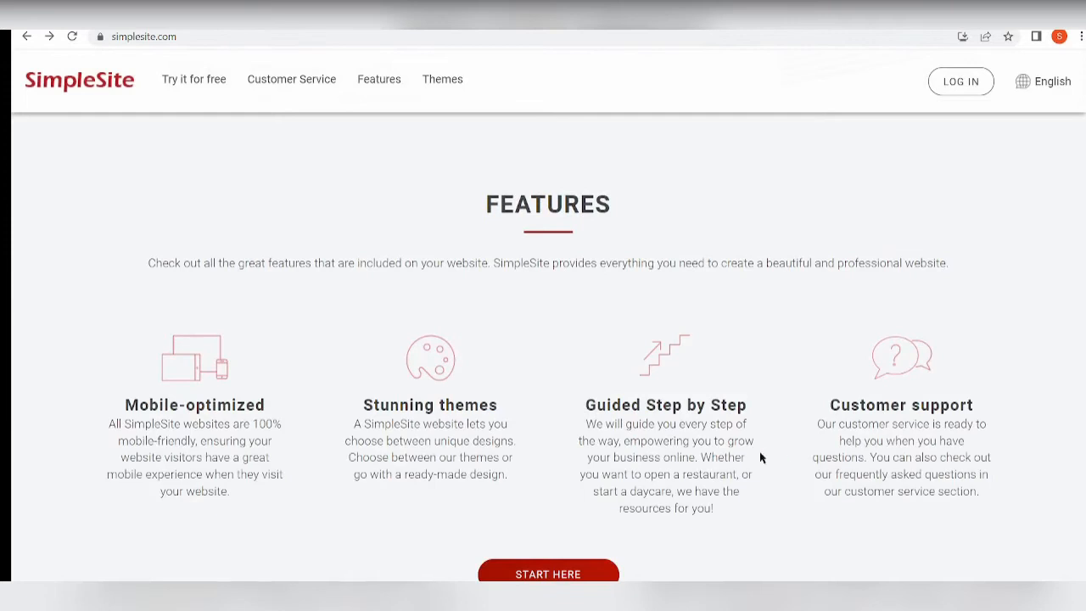
pyautogui.scroll(10, 1048, 119)
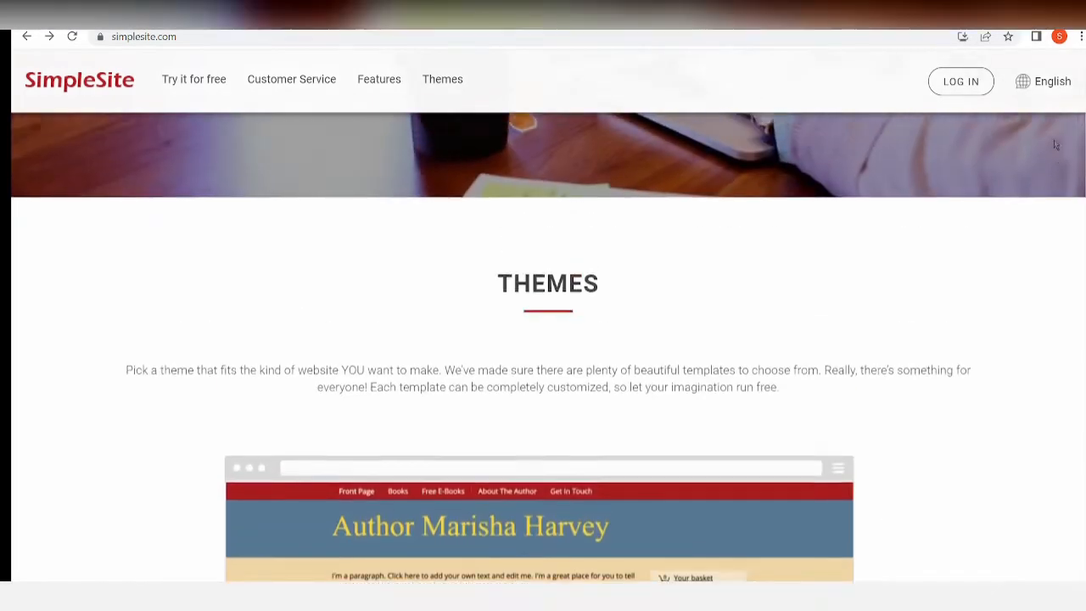
pyautogui.scroll(3, 1048, 120)
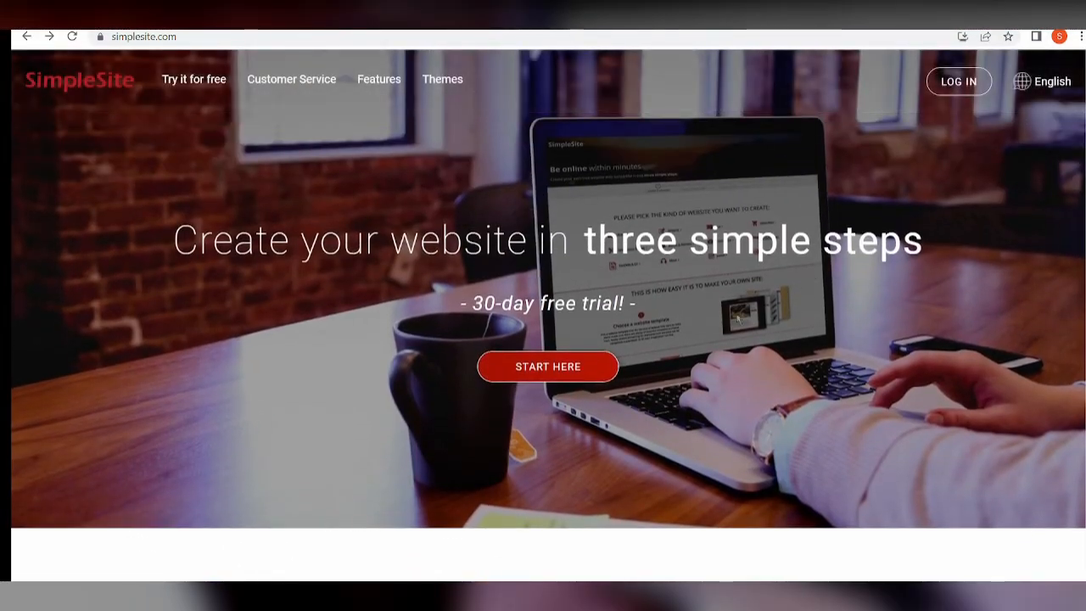
# Start the website creation wizard for a Blog or Personal site of the Photography & Portfolio type and proceed to adding content.
pyautogui.click(563, 378)
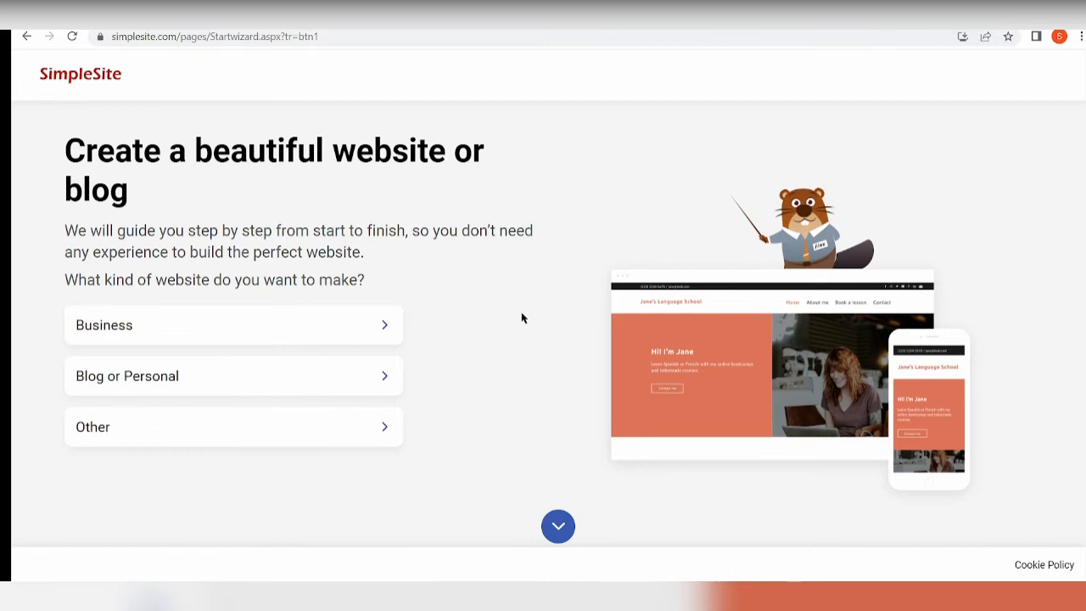
pyautogui.click(146, 386)
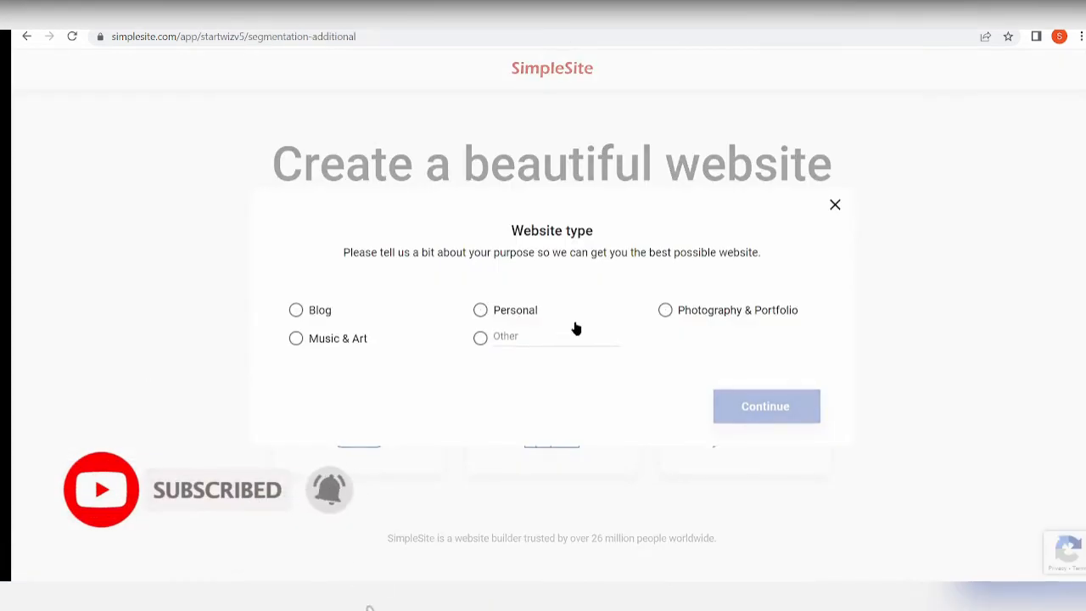
pyautogui.click(666, 311)
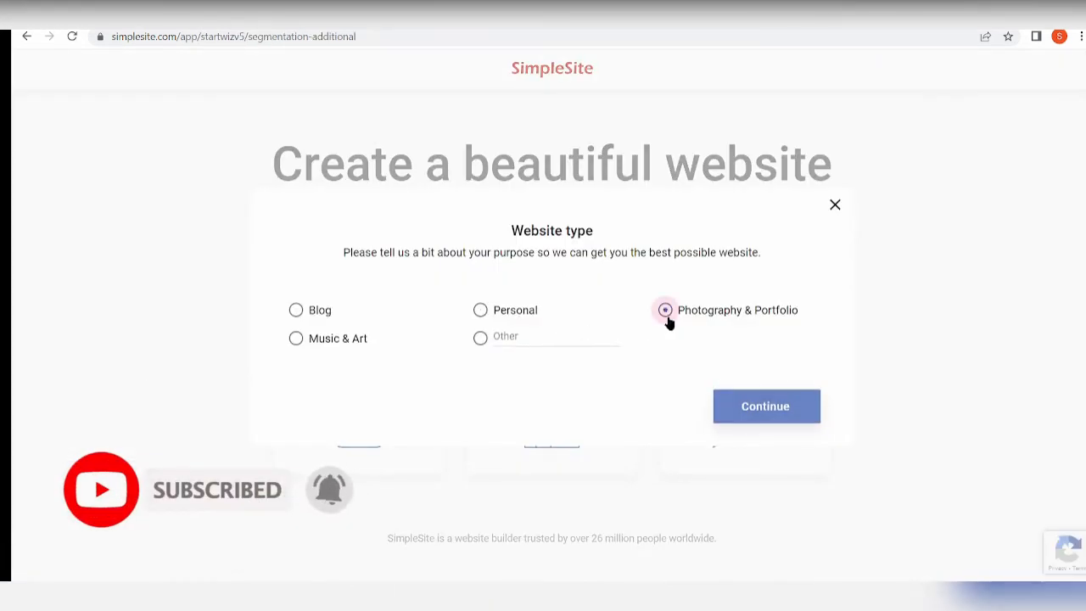
pyautogui.click(789, 420)
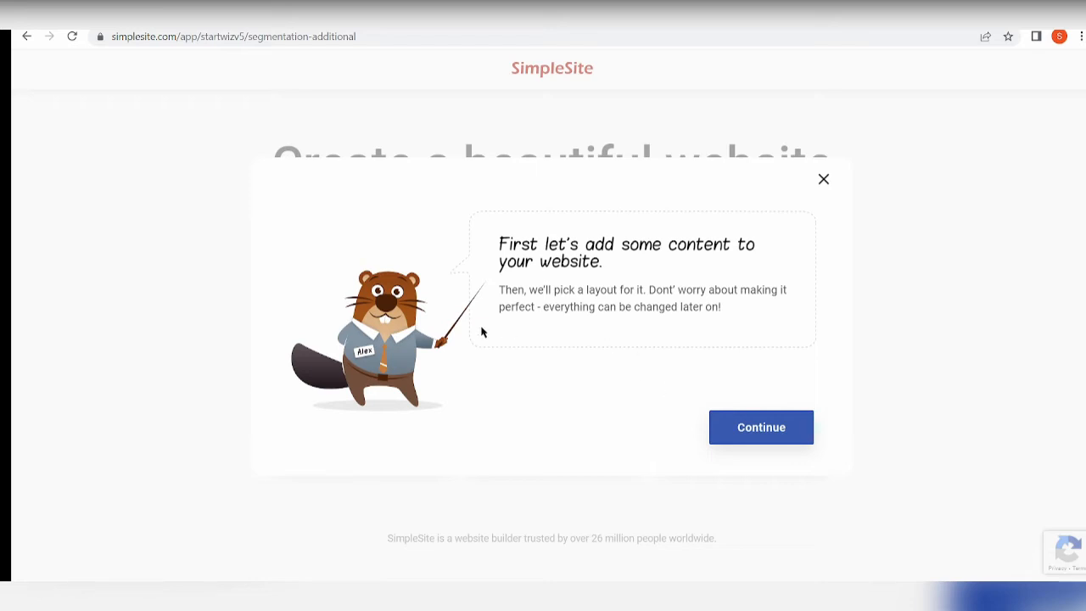
pyautogui.click(762, 427)
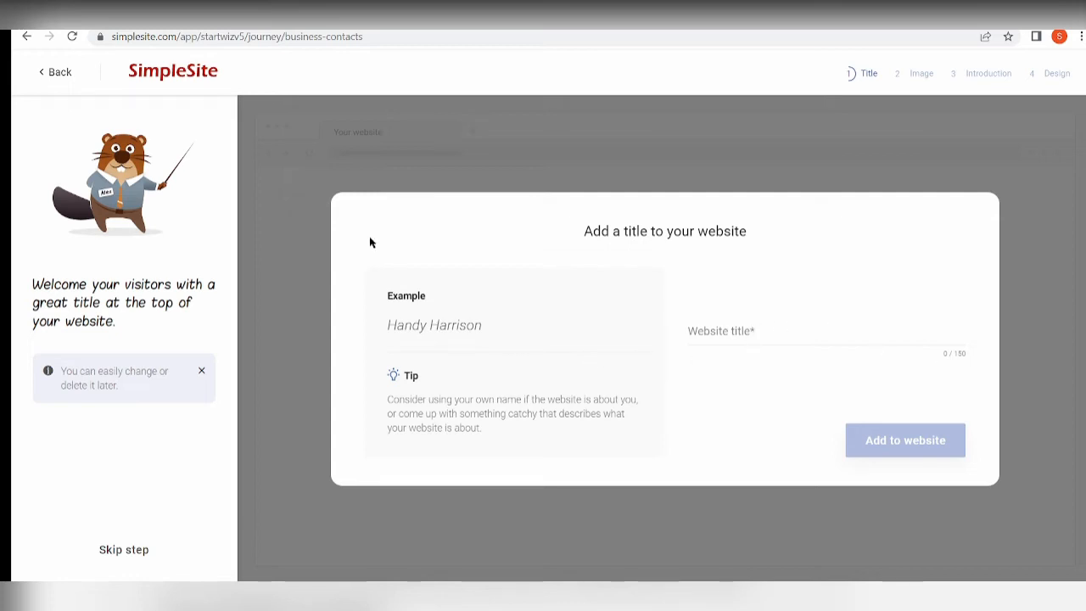
# Add the website title "Lee's Blog" and proceed to the image stage.
pyautogui.click(722, 331)
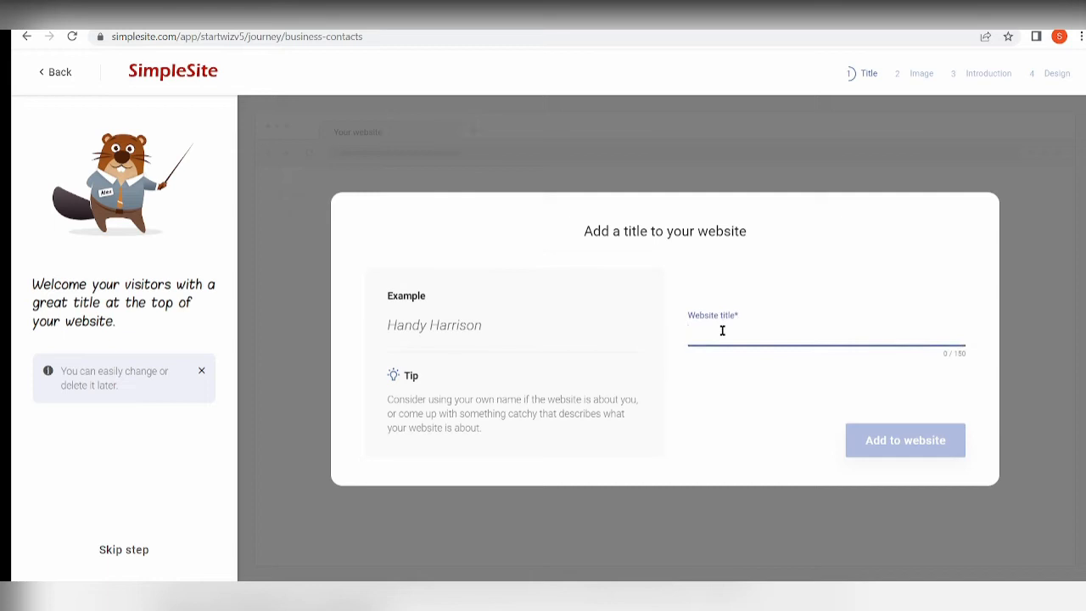
pyautogui.write("Lee's Blog")
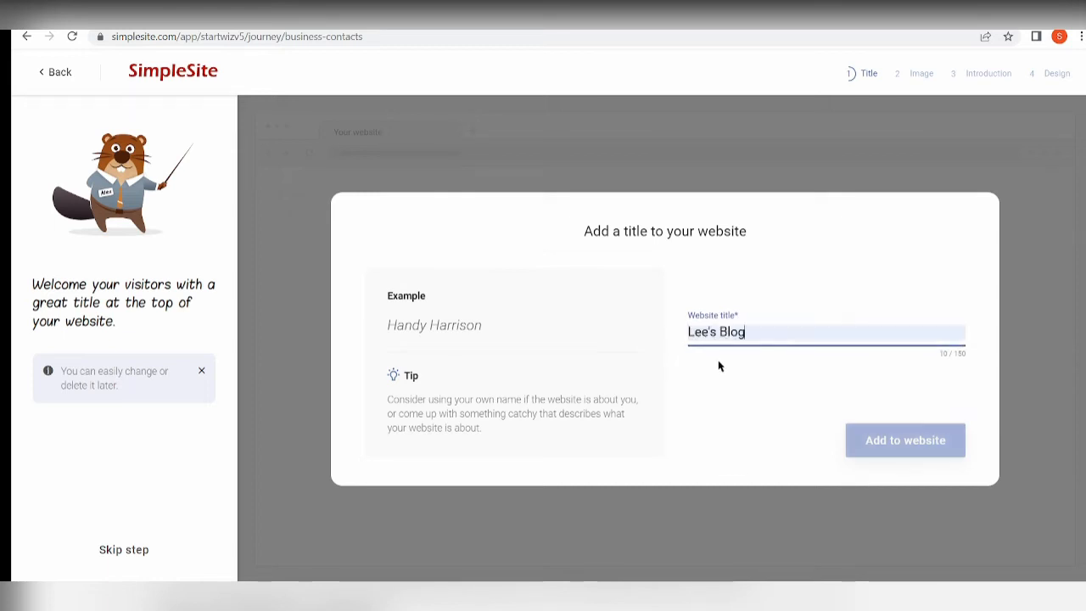
pyautogui.click(880, 451)
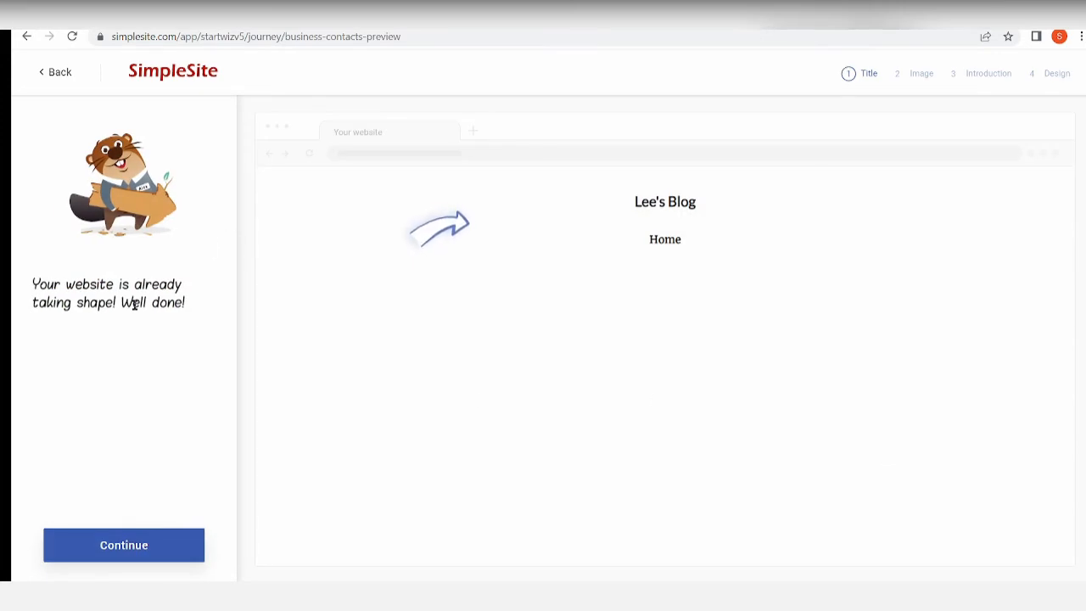
pyautogui.click(167, 559)
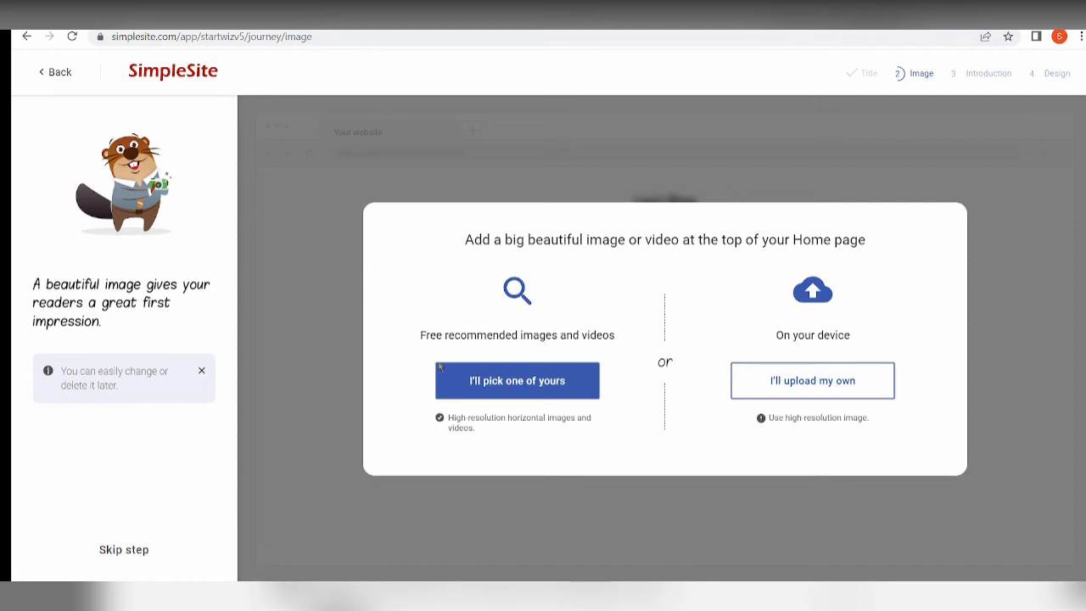
# Search the free image library for "Clothing line" to find a picture for the Home page header.
pyautogui.click(466, 384)
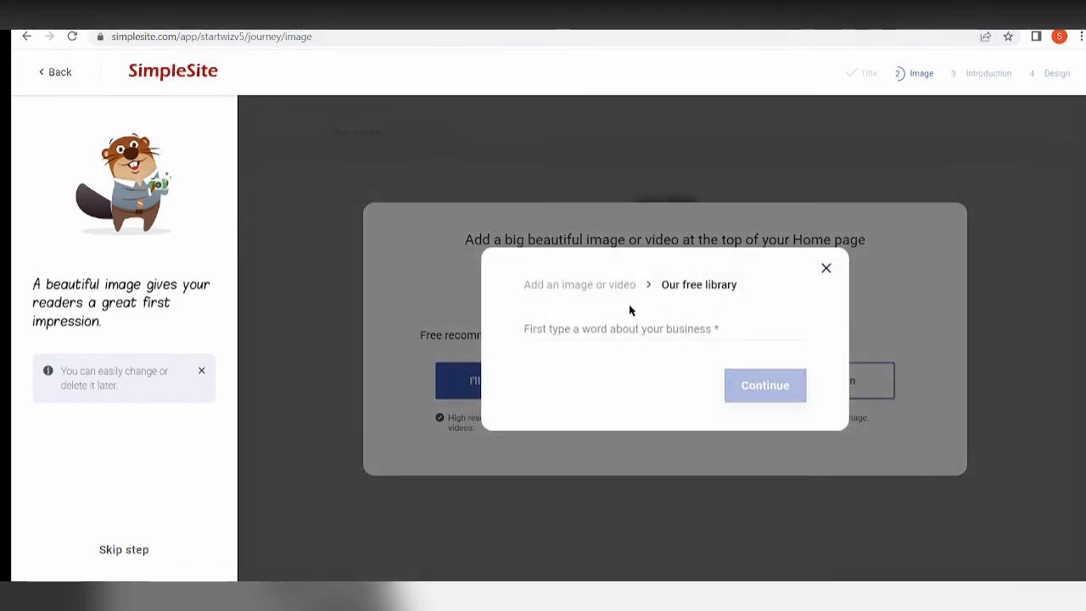
pyautogui.click(620, 331)
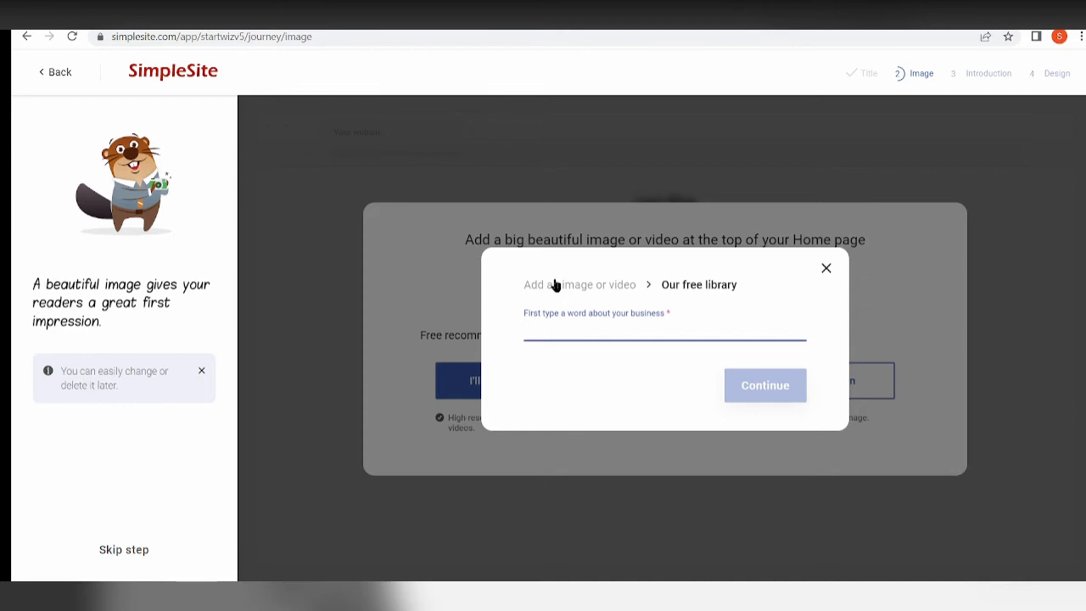
pyautogui.write('Clothing line')
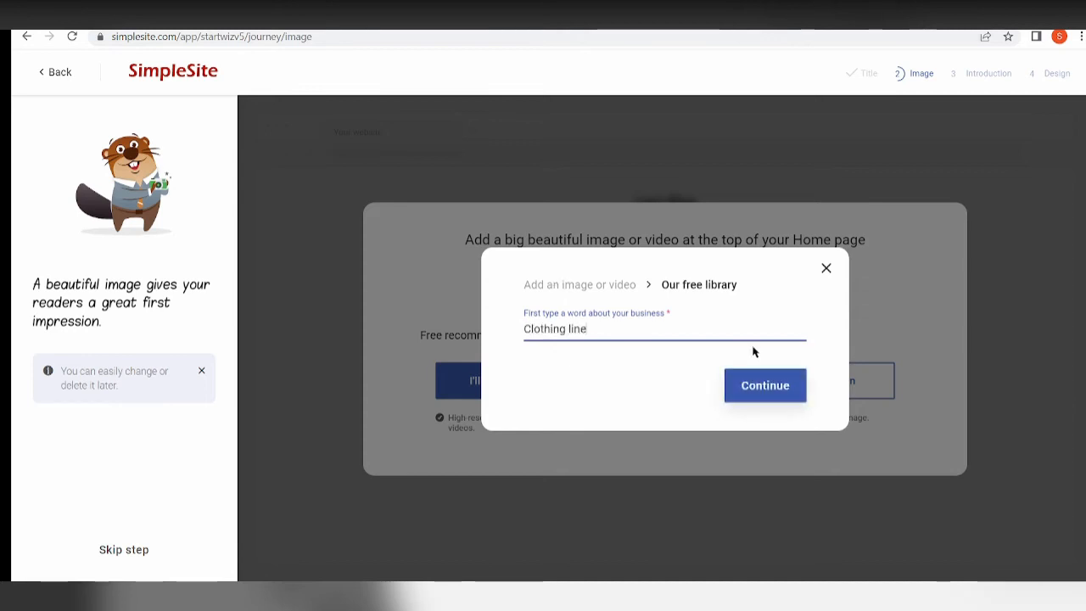
pyautogui.click(757, 383)
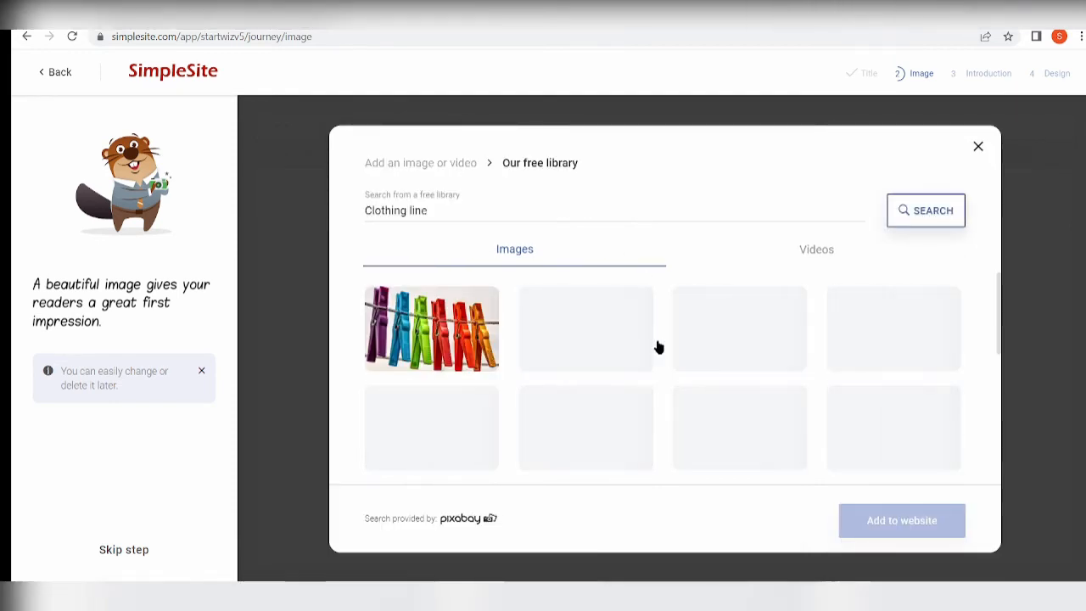
# Add the free library image of red, blue and orange clothes on a rack as the header and proceed to the introduction stage.
pyautogui.scroll(-6, 696, 377)
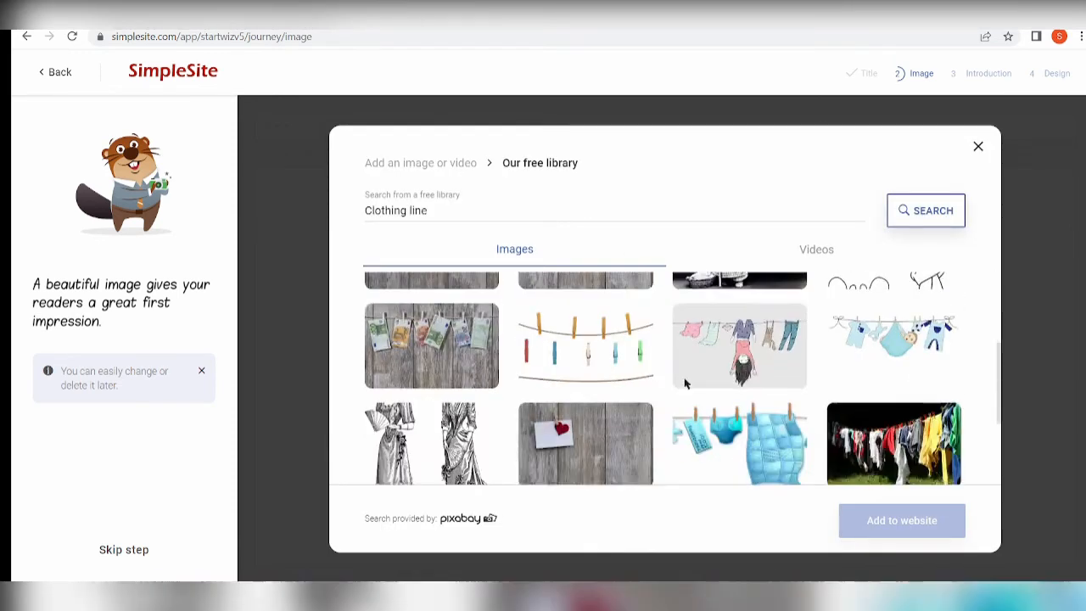
pyautogui.click(684, 469)
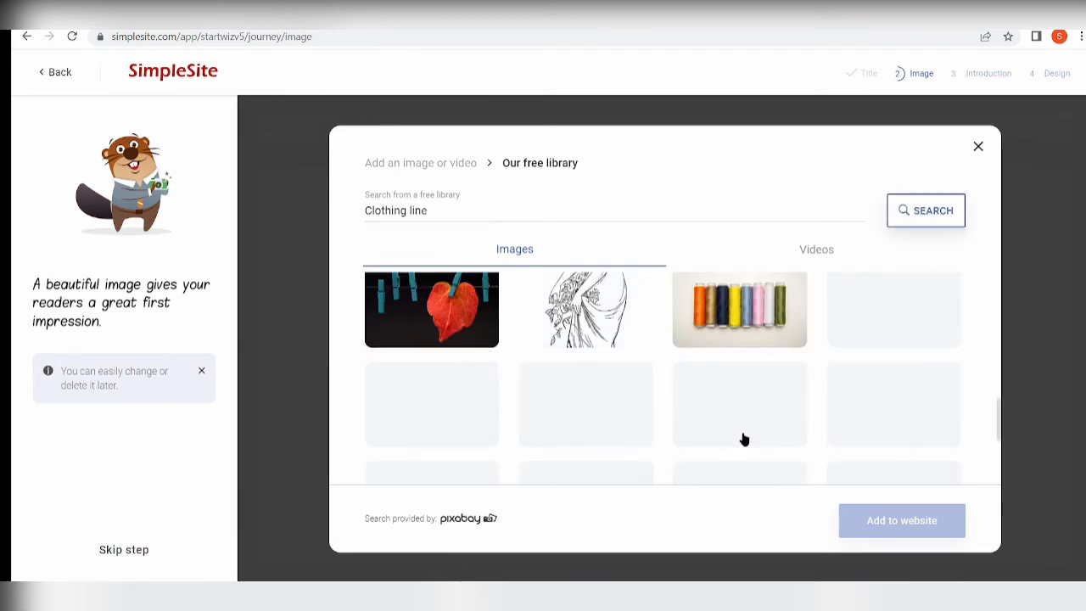
pyautogui.scroll(3, 741, 439)
pyautogui.scroll(1, 684, 448)
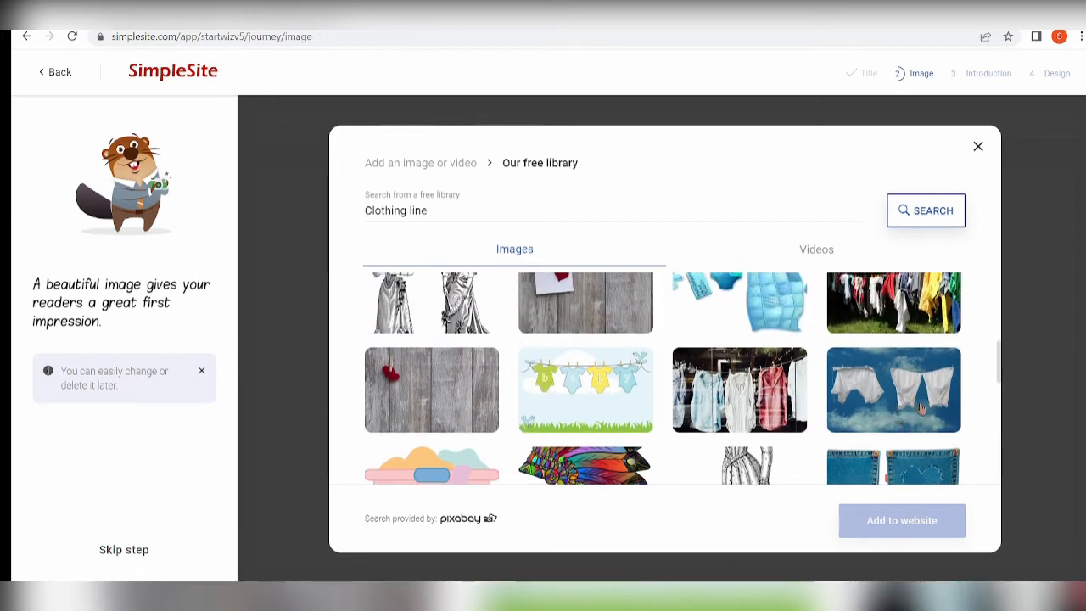
pyautogui.scroll(5, 848, 391)
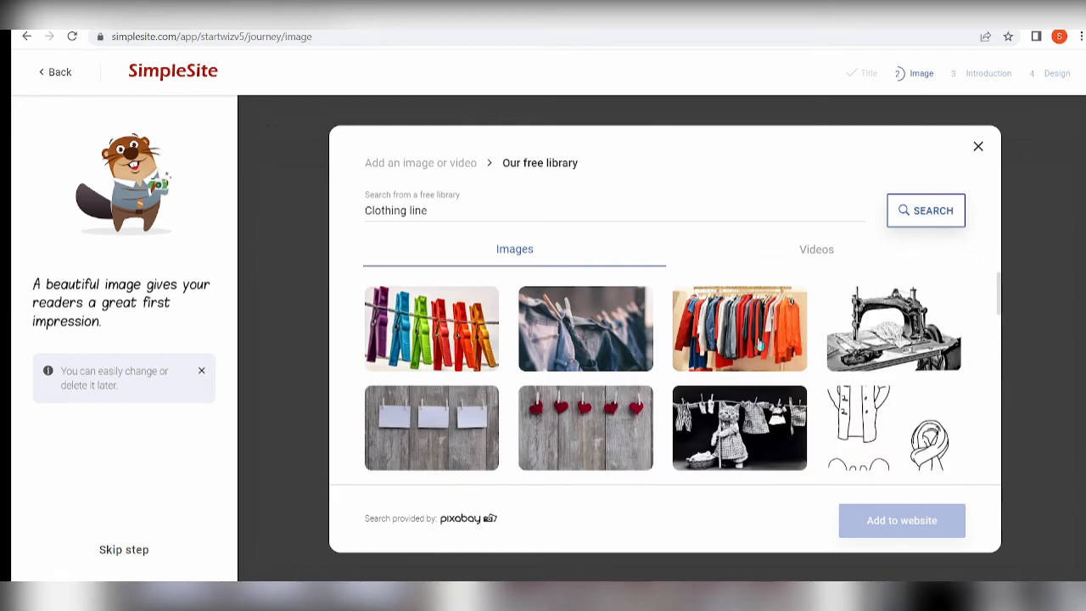
pyautogui.click(758, 344)
pyautogui.click(913, 534)
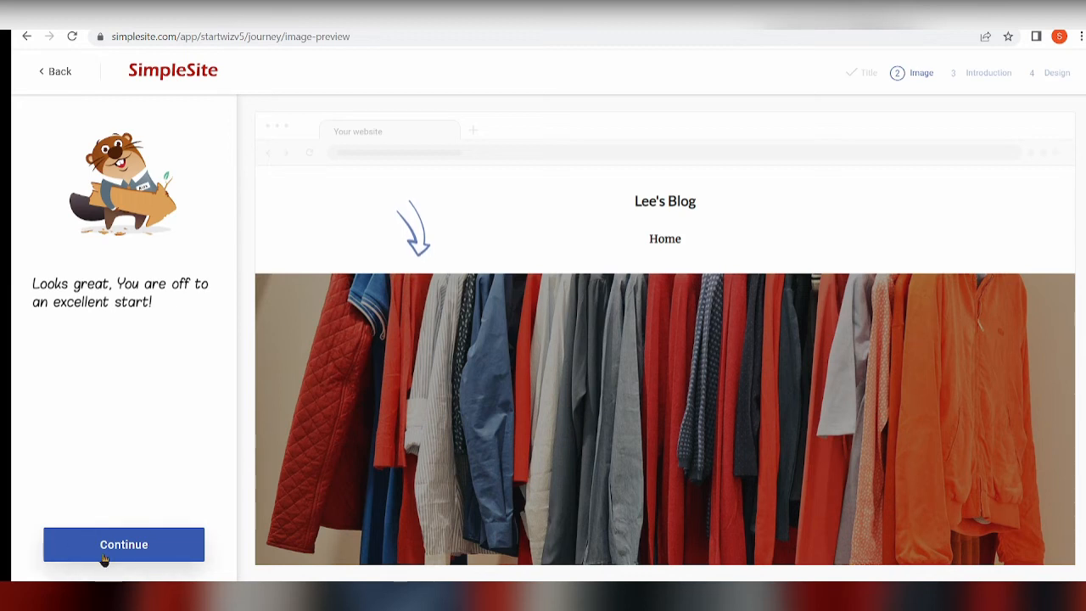
pyautogui.click(104, 559)
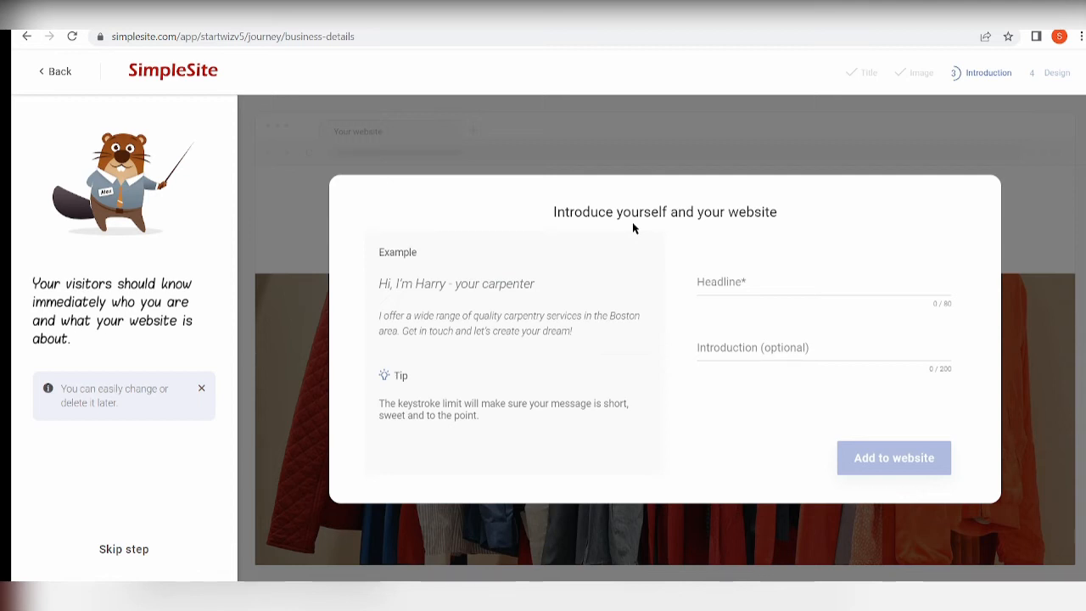
# Enter the headline "Hi! This is my website and basically talk about everything on your website!".
pyautogui.click(810, 275)
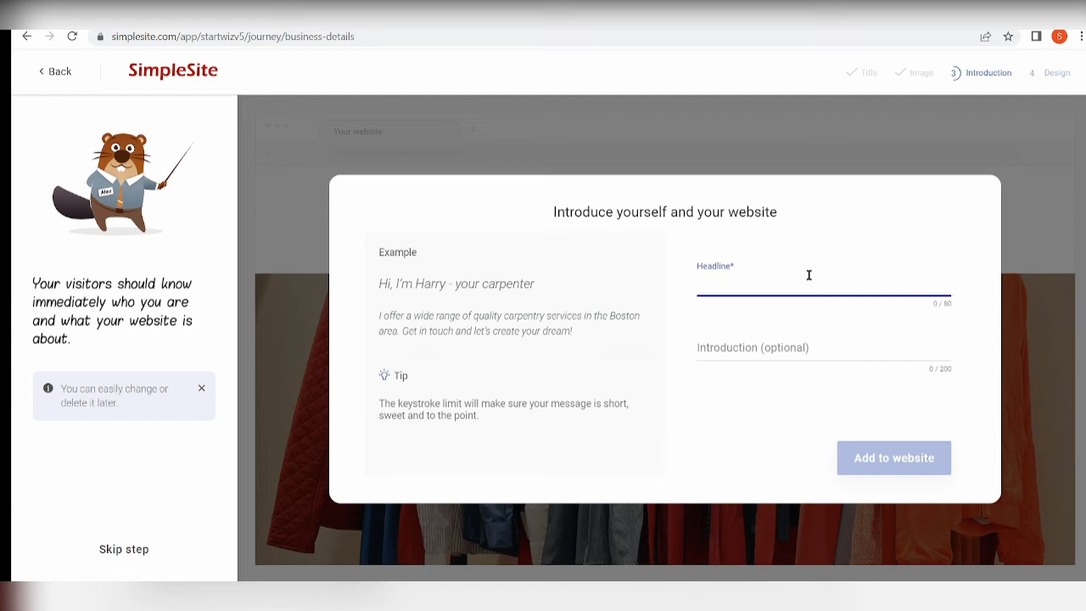
pyautogui.write('H')
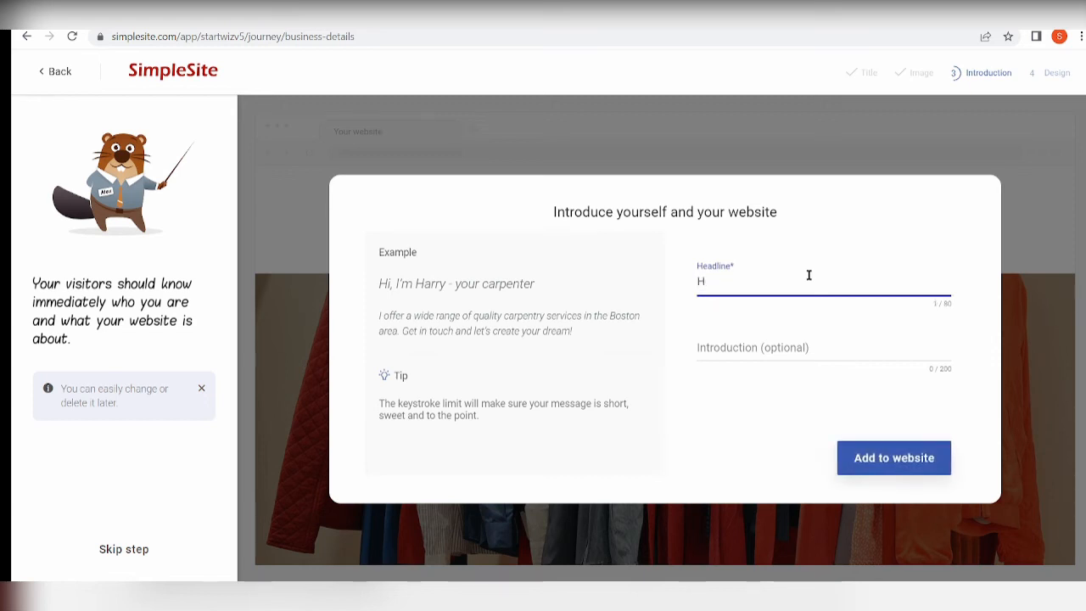
pyautogui.write('o! This is my webs')
pyautogui.press('BackSpace')
pyautogui.write('s')
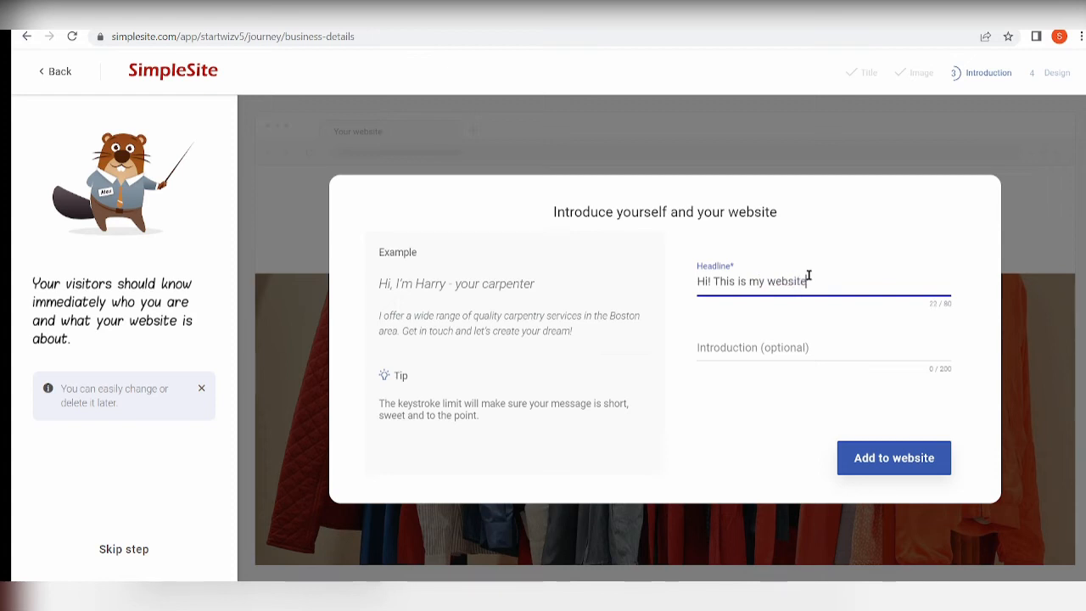
pyautogui.write('ite and basically tal')
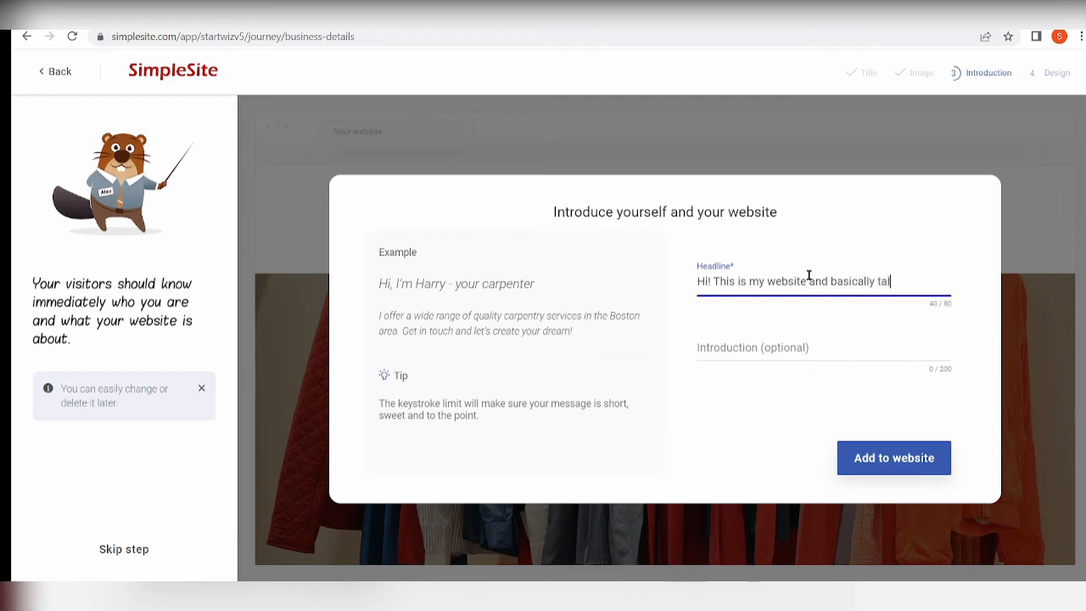
pyautogui.write('k abo')
pyautogui.write('ut ebr')
pyautogui.press('BackSpace')
pyautogui.press('BackSpace')
pyautogui.write('ve')
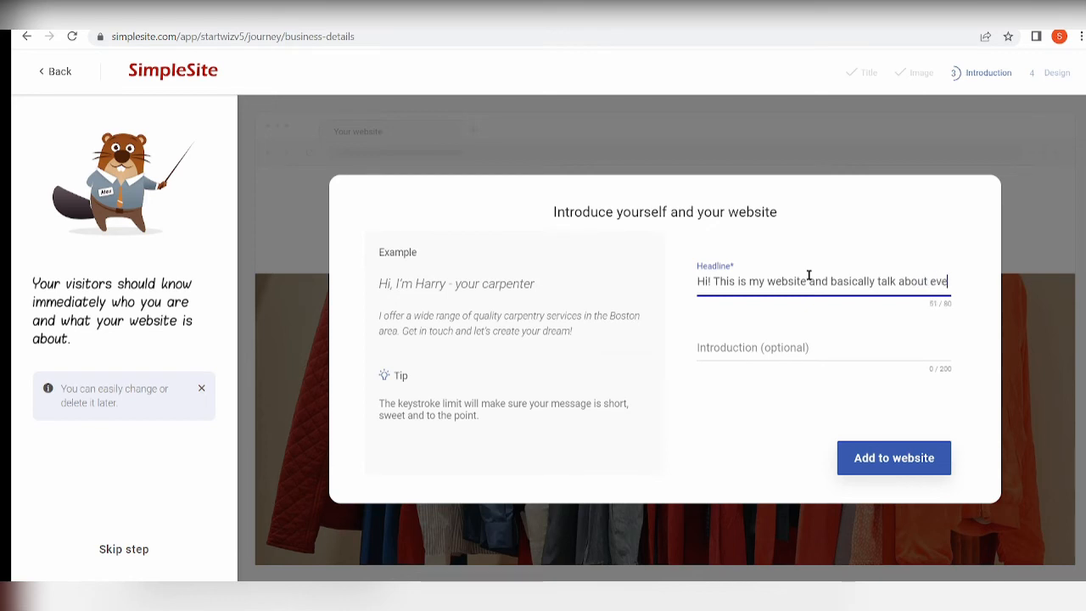
pyautogui.write('rything on your website!')
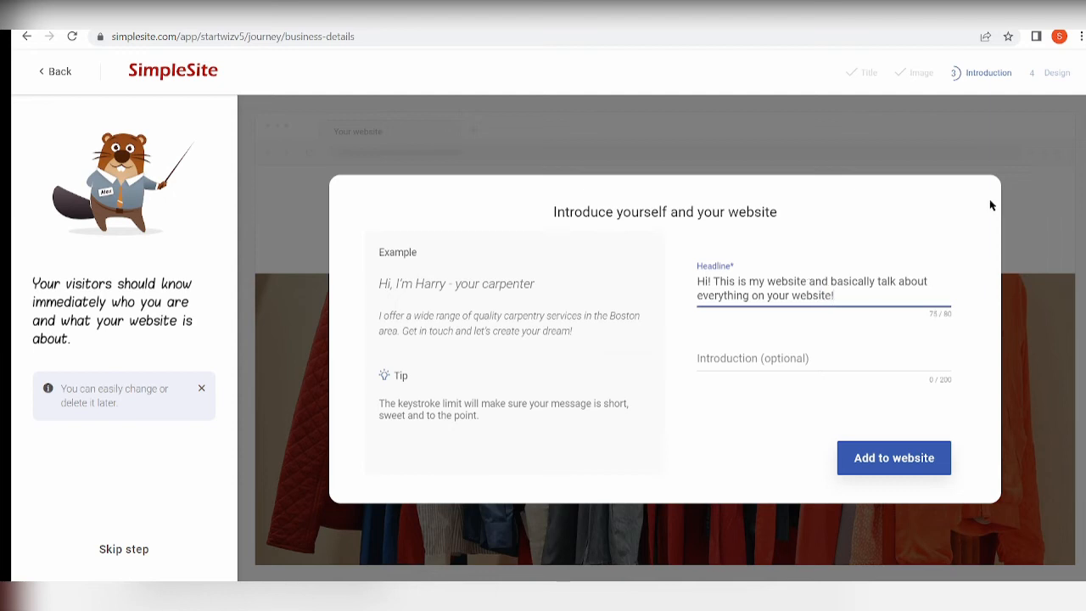
# Enter the introduction "My thoughts about my website goes here.", add it to the website and proceed to the layout choice.
pyautogui.click(774, 360)
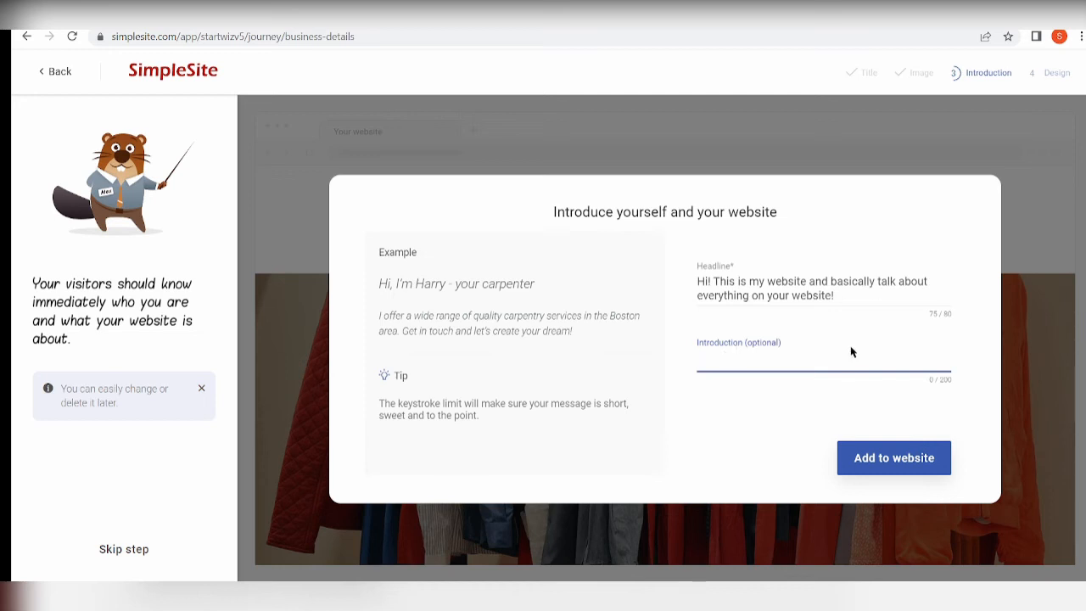
pyautogui.write('My thoughts about my website goes here.')
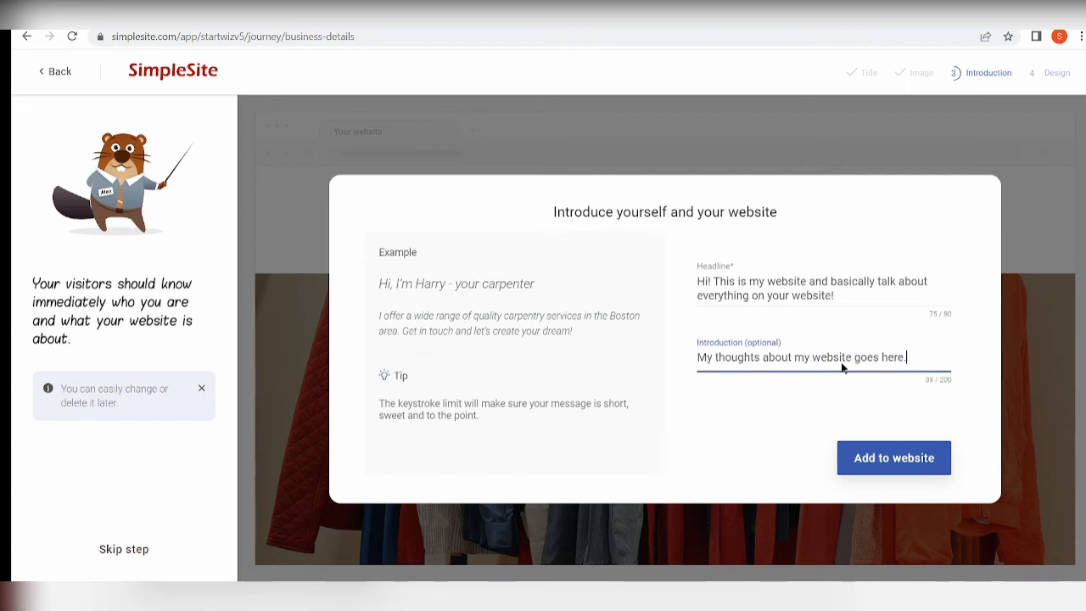
pyautogui.click(854, 460)
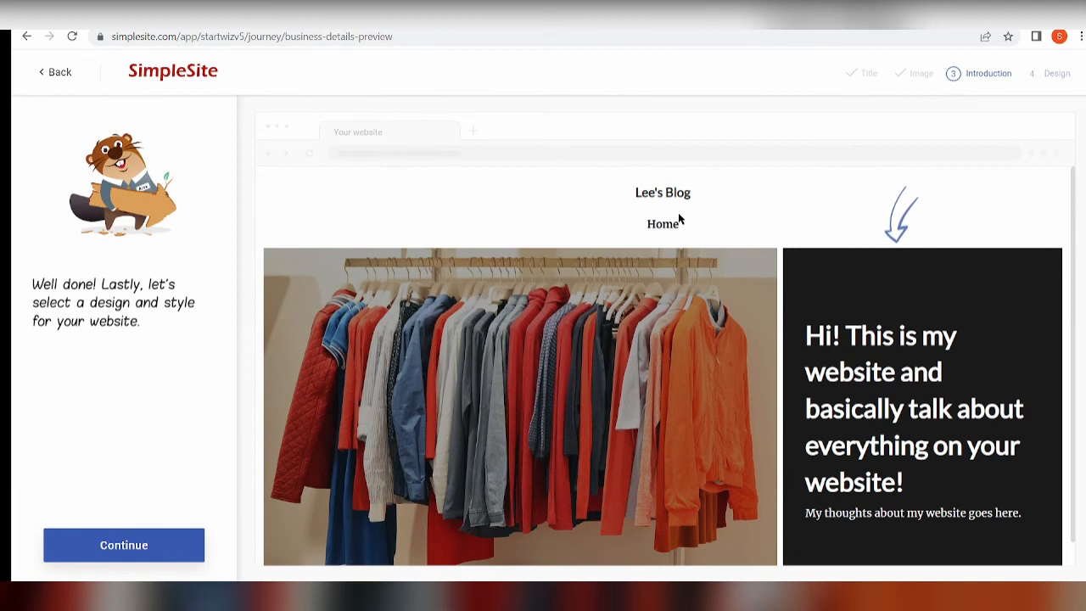
pyautogui.click(144, 543)
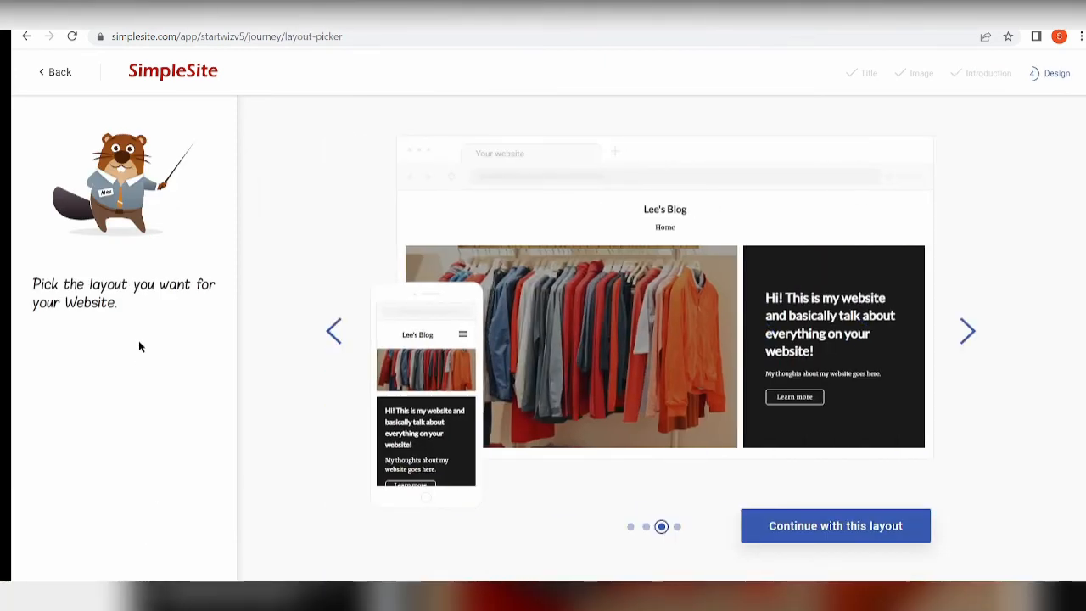
# Compare the website layouts and continue with the one that centres the title and overlays the text on the full-width image.
pyautogui.click(333, 331)
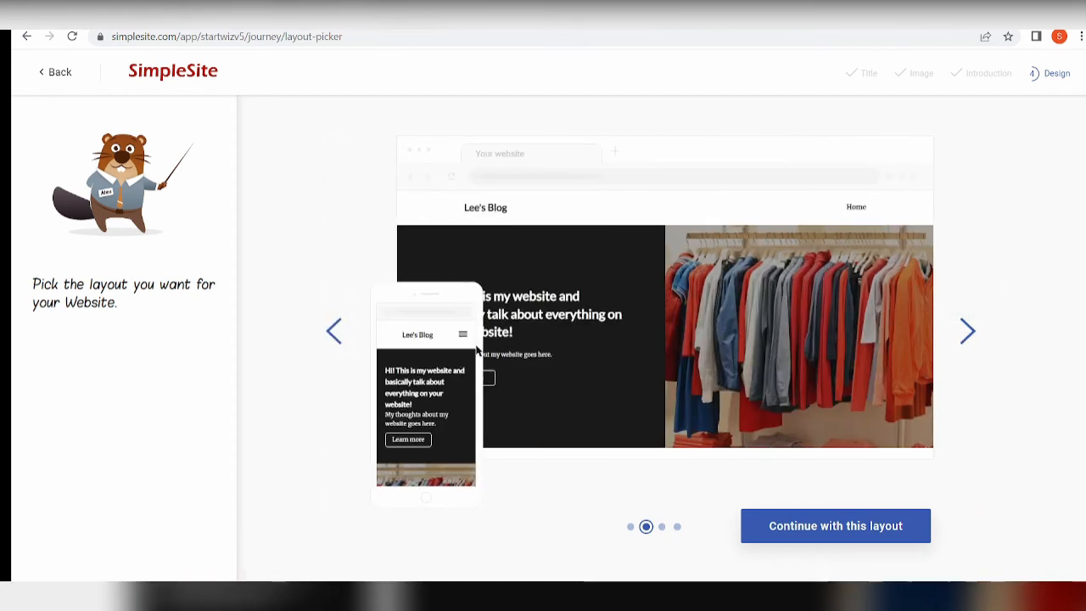
pyautogui.click(334, 331)
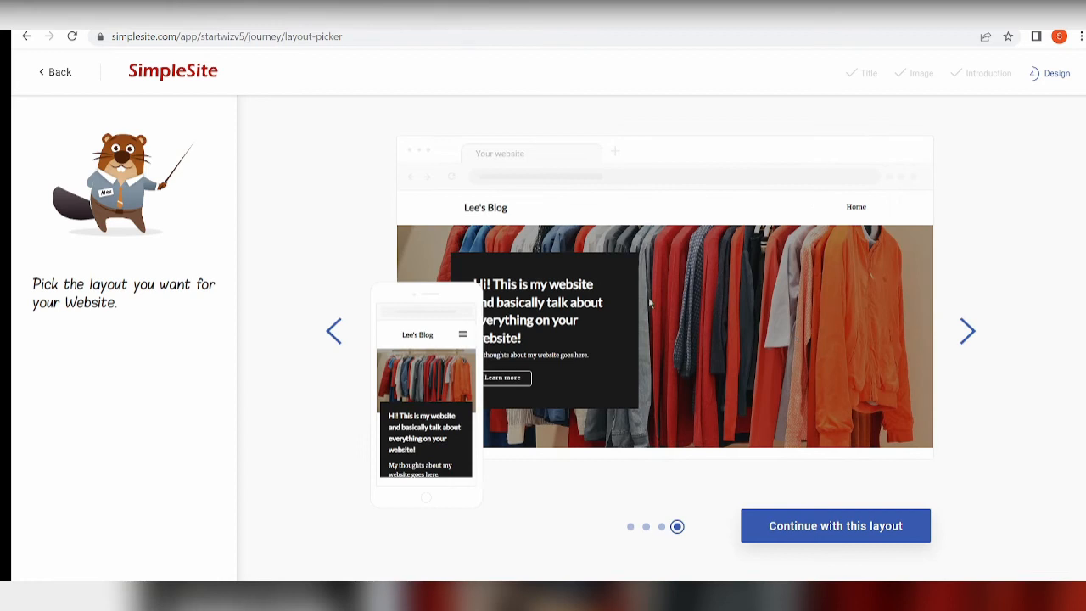
pyautogui.click(331, 336)
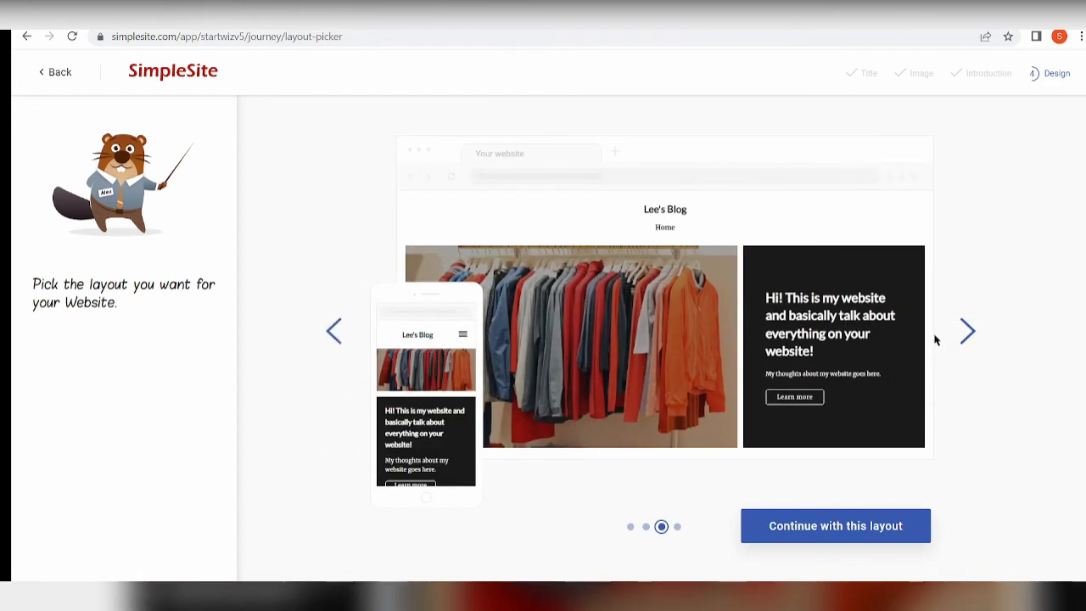
pyautogui.click(966, 336)
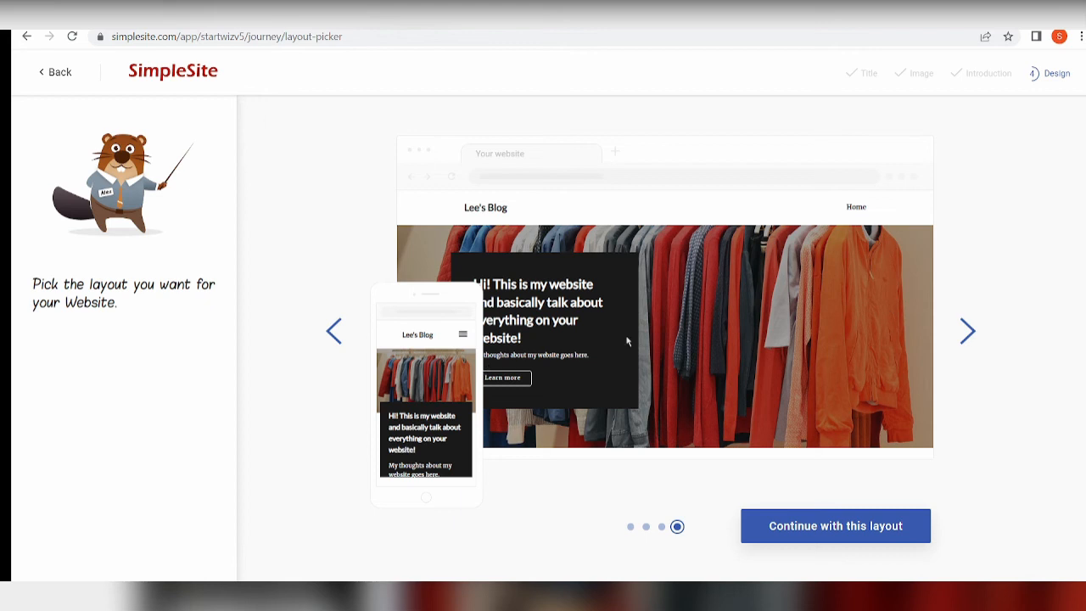
pyautogui.click(336, 333)
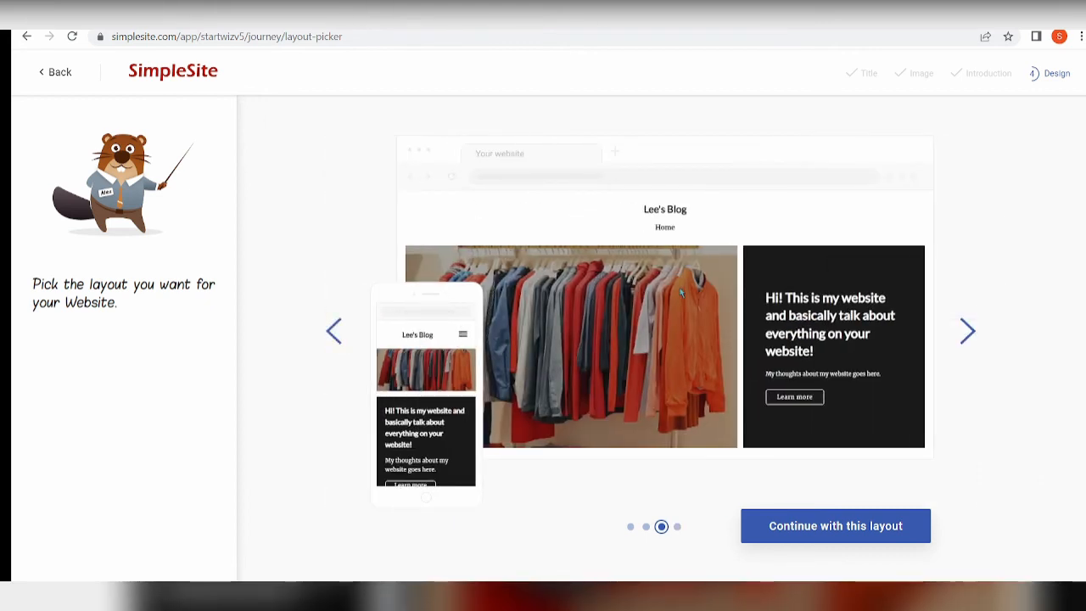
pyautogui.click(332, 333)
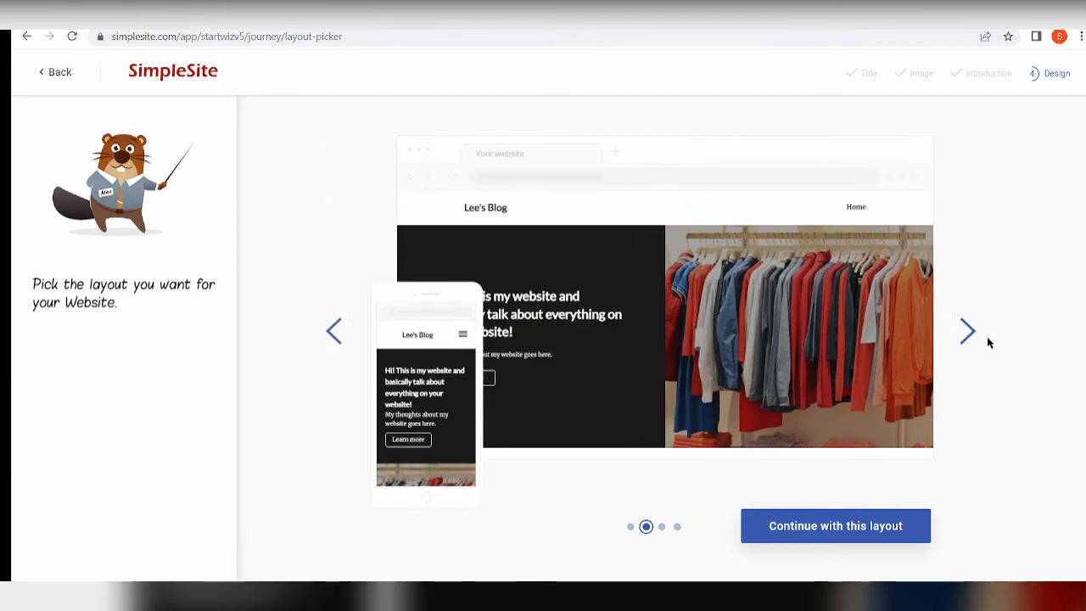
pyautogui.click(967, 343)
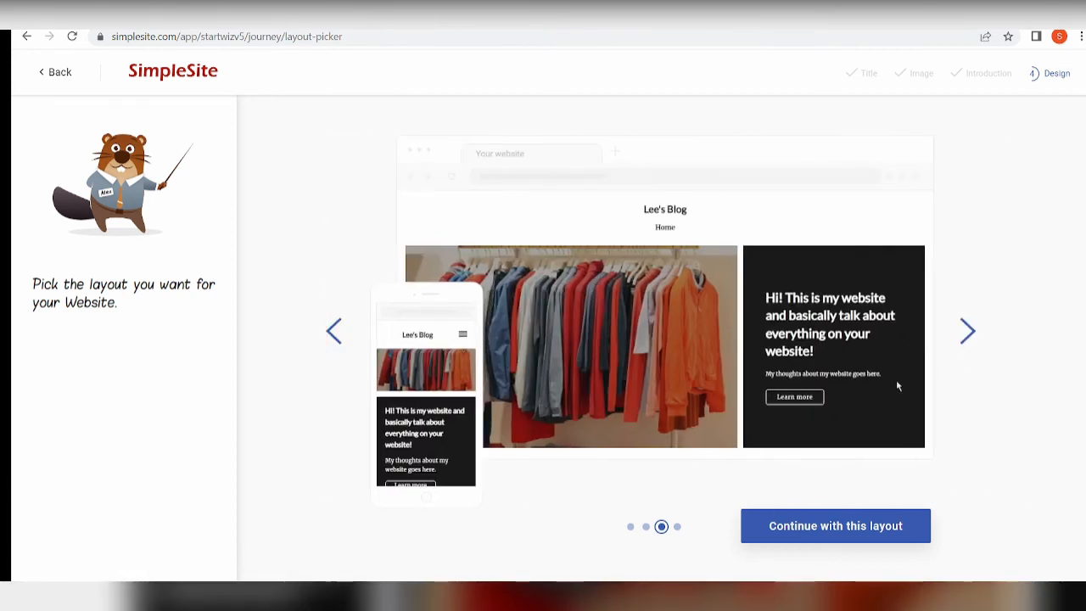
pyautogui.click(966, 353)
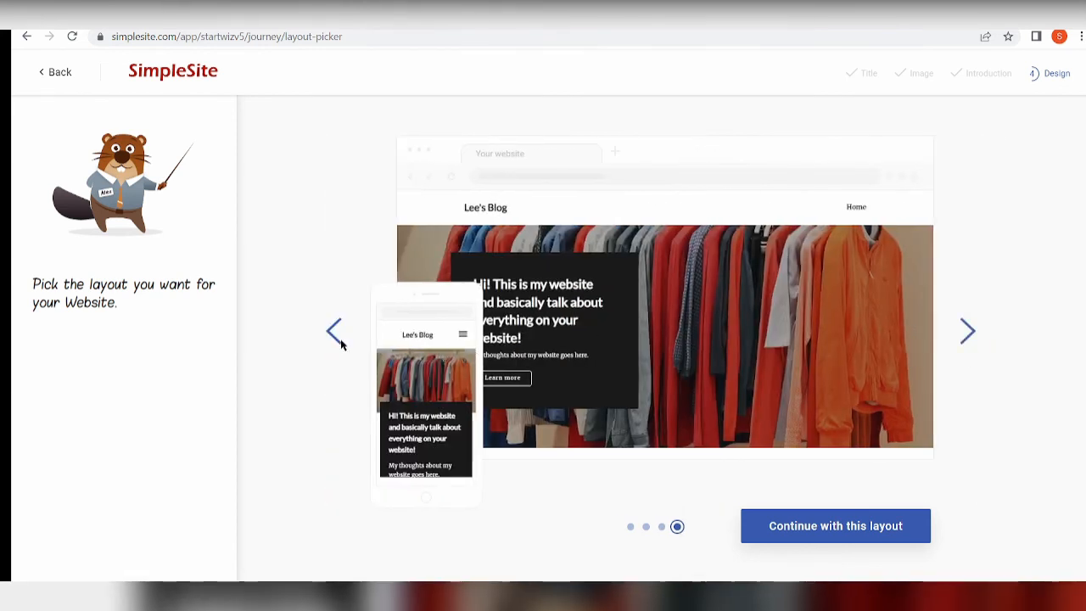
pyautogui.click(340, 335)
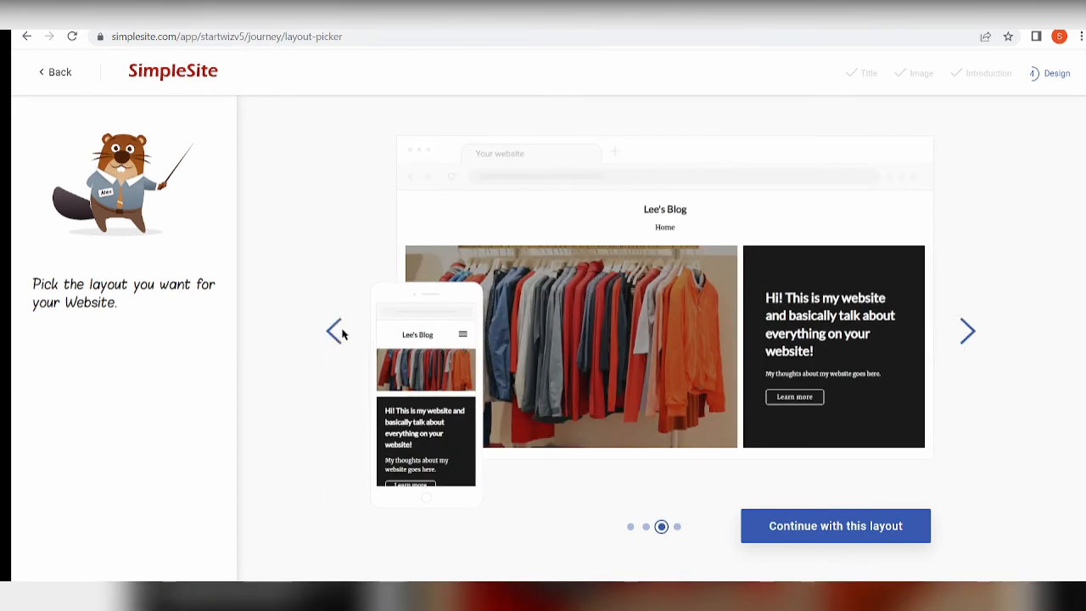
pyautogui.click(335, 332)
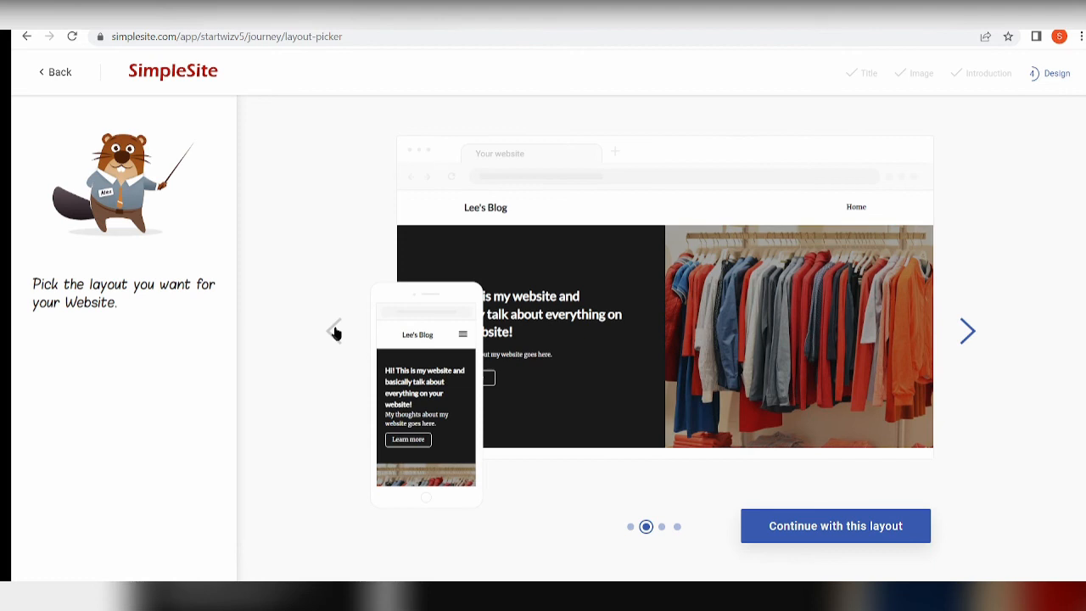
pyautogui.click(335, 332)
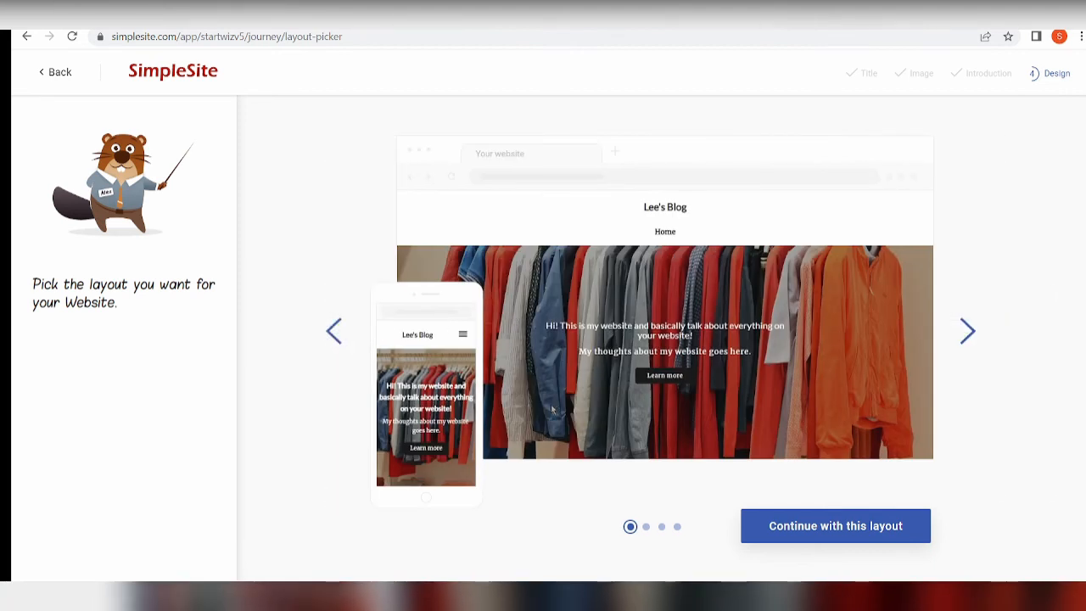
pyautogui.click(853, 539)
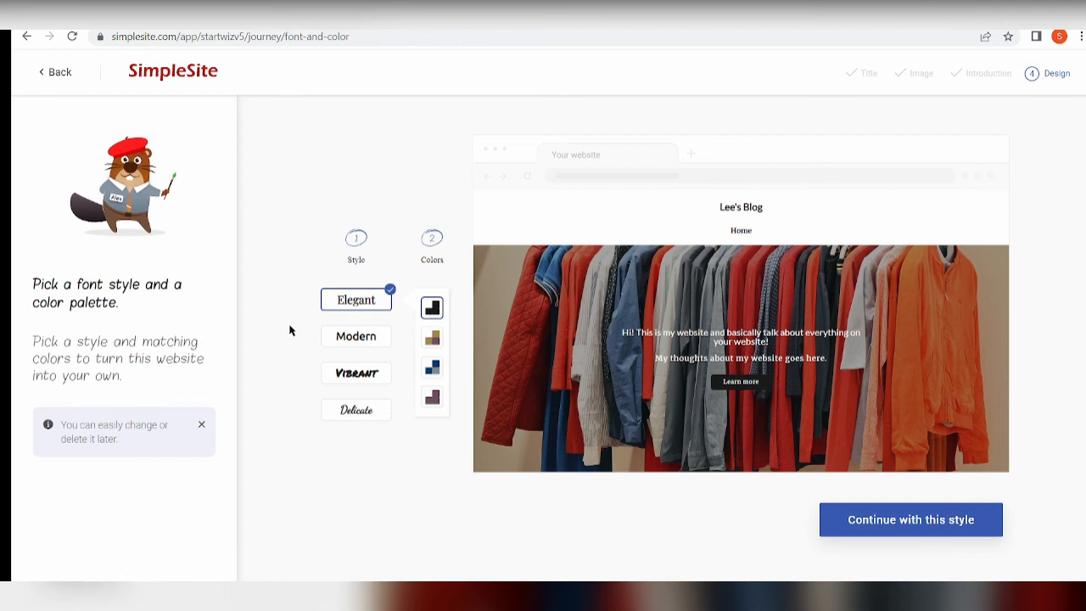
# Compare the font styles and choose Vibrant with its yellow and black color palette.
pyautogui.click(358, 380)
pyautogui.click(363, 416)
pyautogui.click(360, 384)
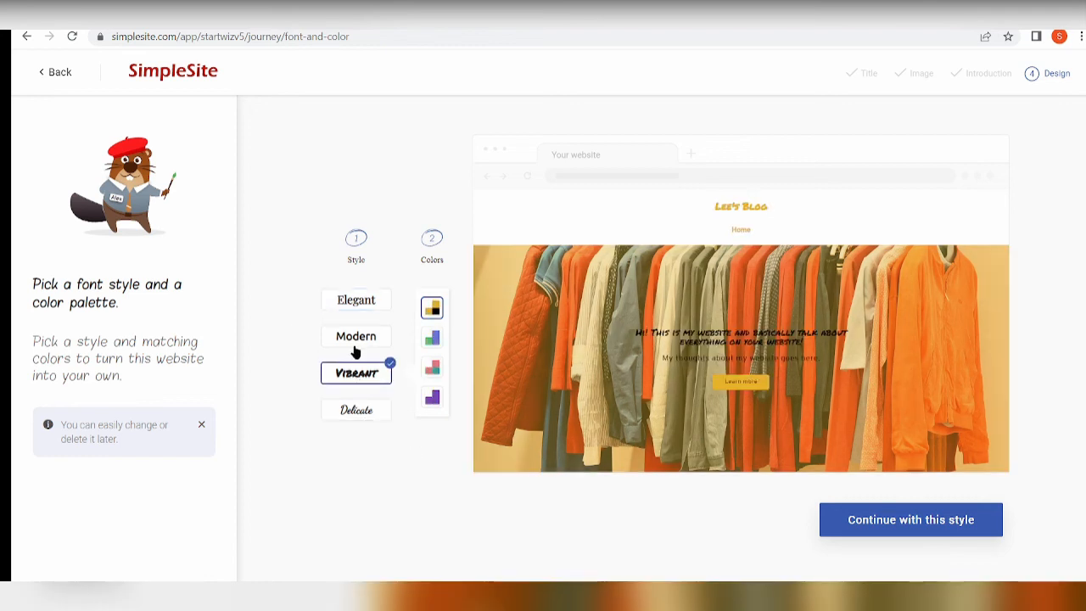
pyautogui.click(356, 347)
pyautogui.click(357, 414)
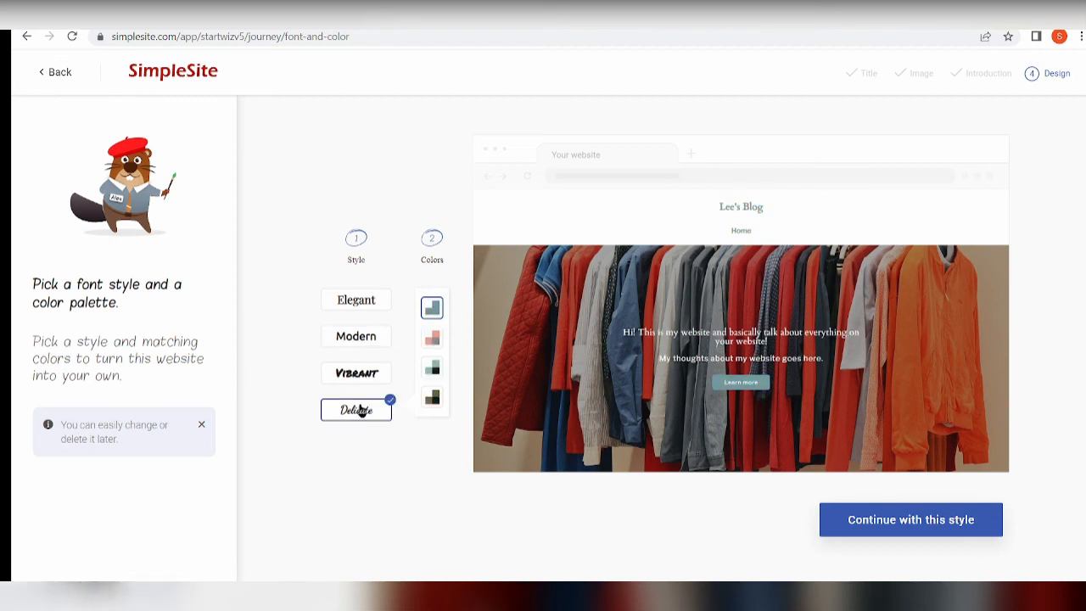
pyautogui.click(361, 310)
pyautogui.click(359, 343)
pyautogui.click(361, 373)
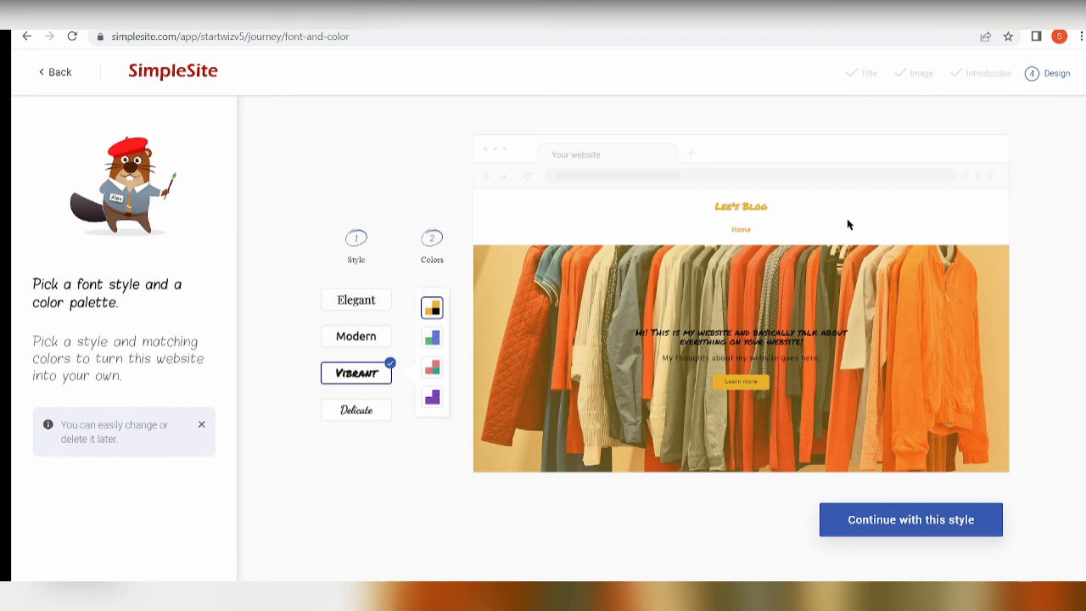
# Accept the chosen style and the suggested username "LeesblogPhotography", and proceed to the registration form.
pyautogui.click(953, 532)
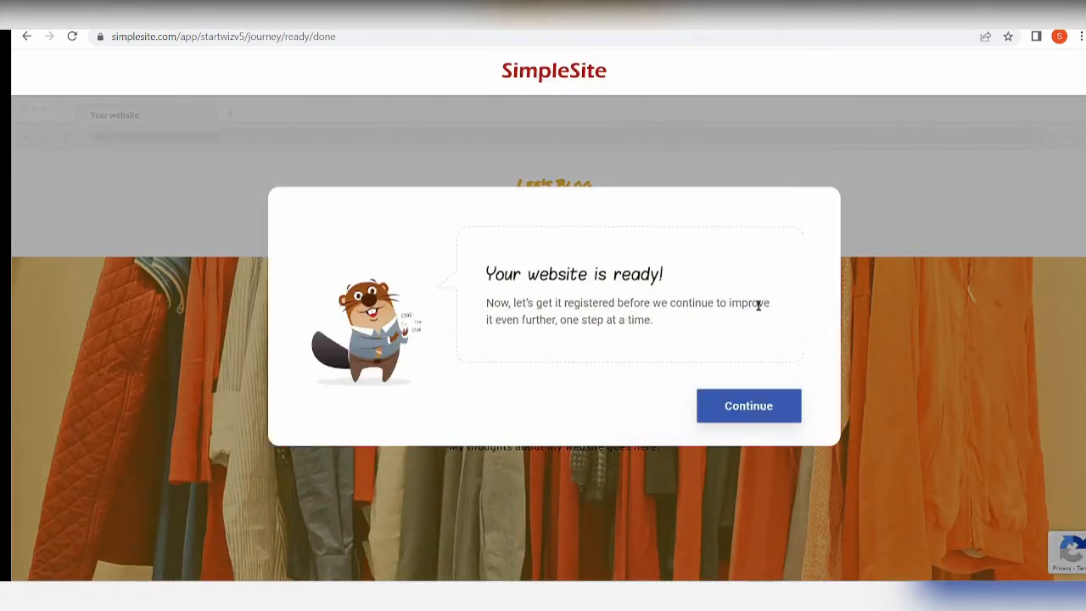
pyautogui.click(735, 406)
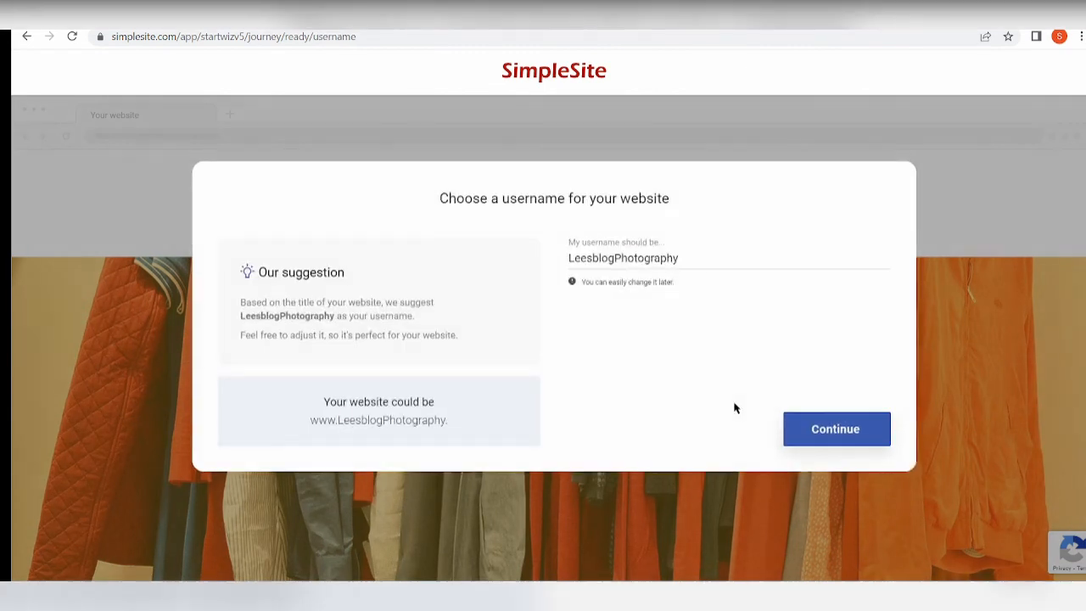
pyautogui.click(848, 442)
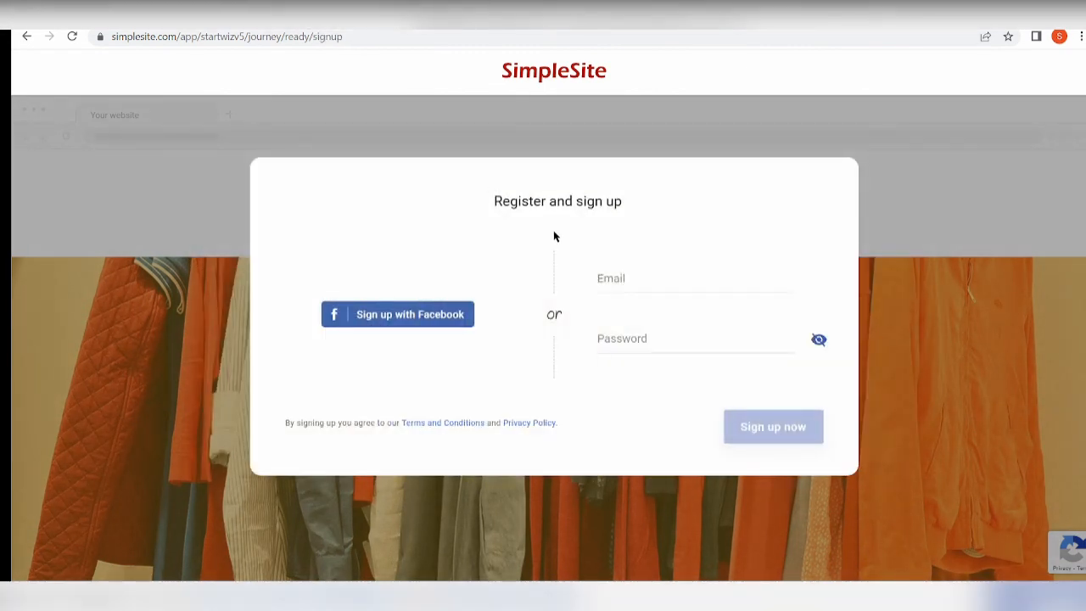